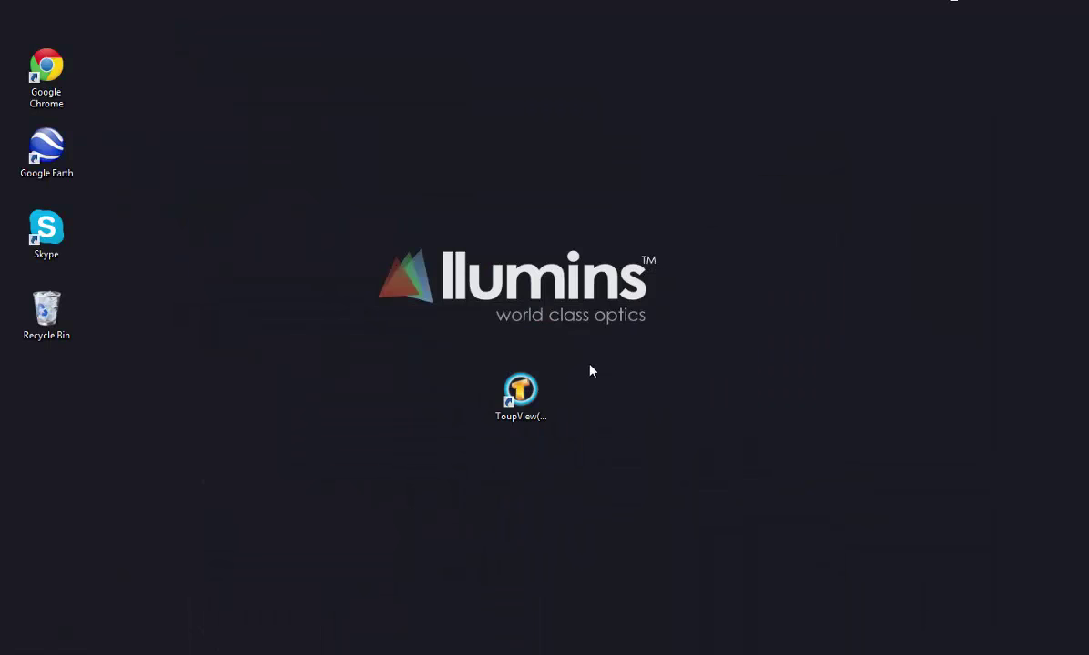
Step: Launch ToupView 3.7 from its desktop shortcut
double_click(533, 400)
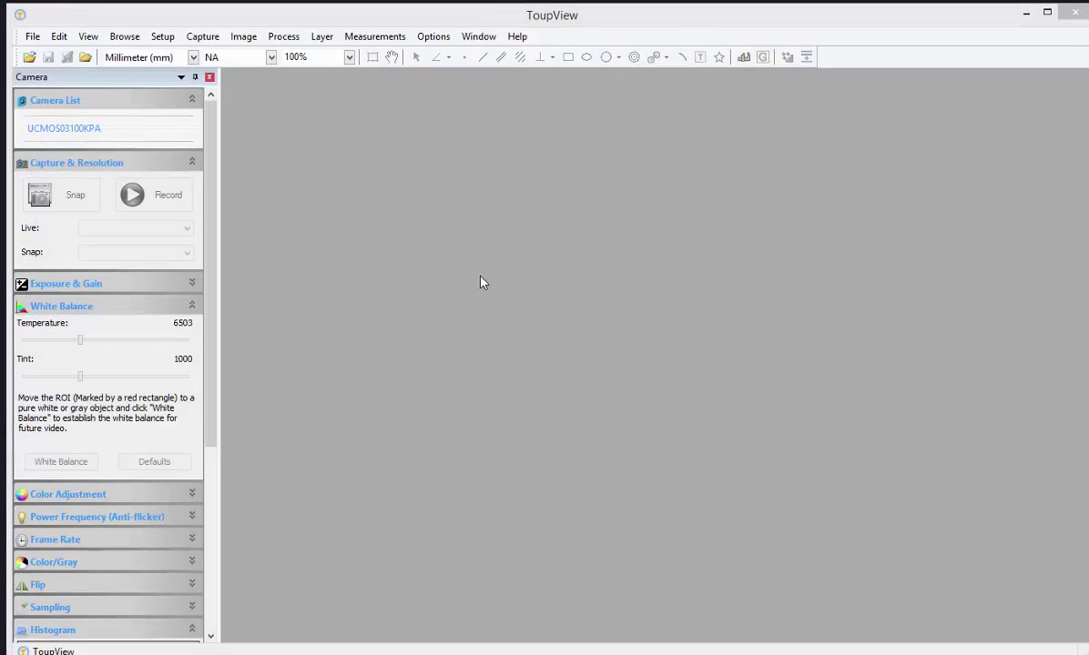
Step: Start the live UCMOS03100KPA camera feed and set the view zoom to 50%
click(82, 132)
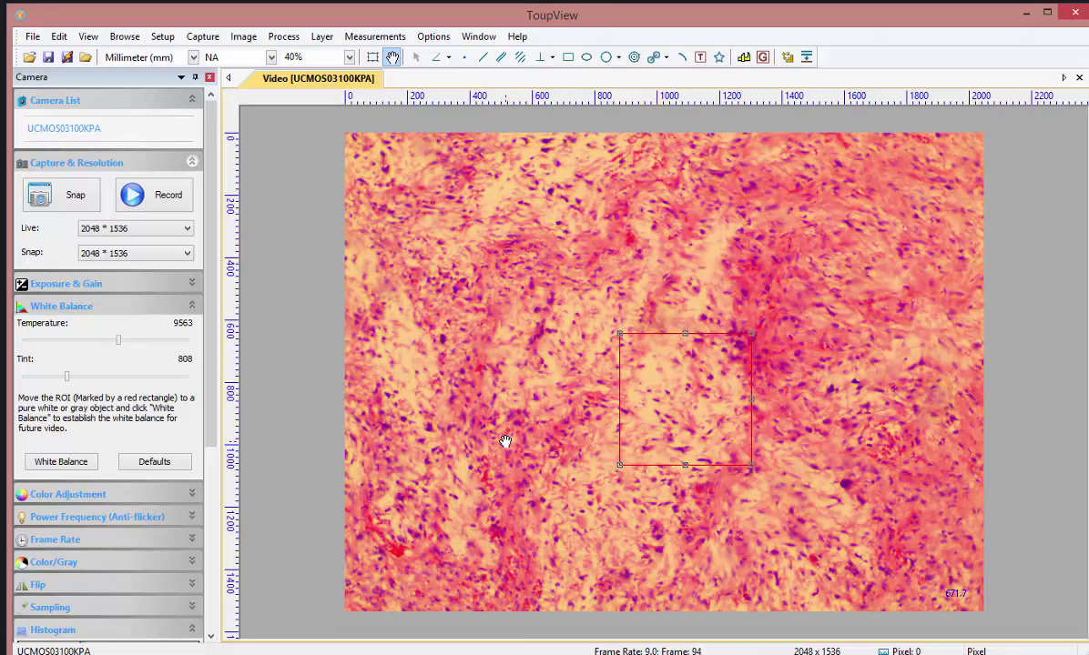
click(350, 57)
click(315, 117)
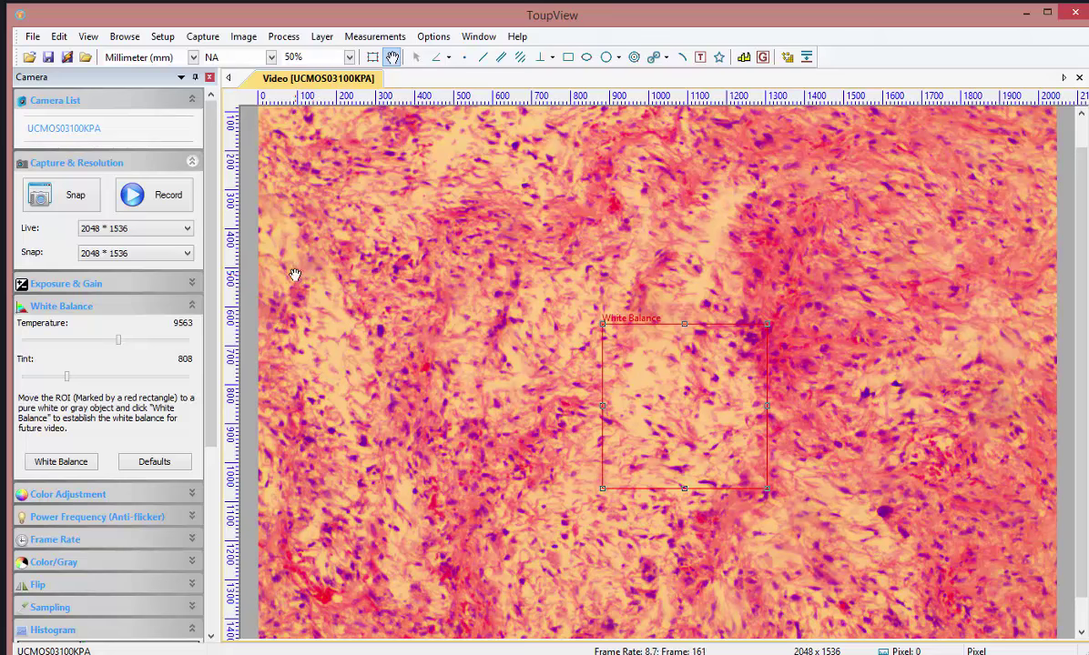
Step: Fold the White Balance, Exposure & Gain and Histogram sections, ending with White Balance reopened
click(145, 306)
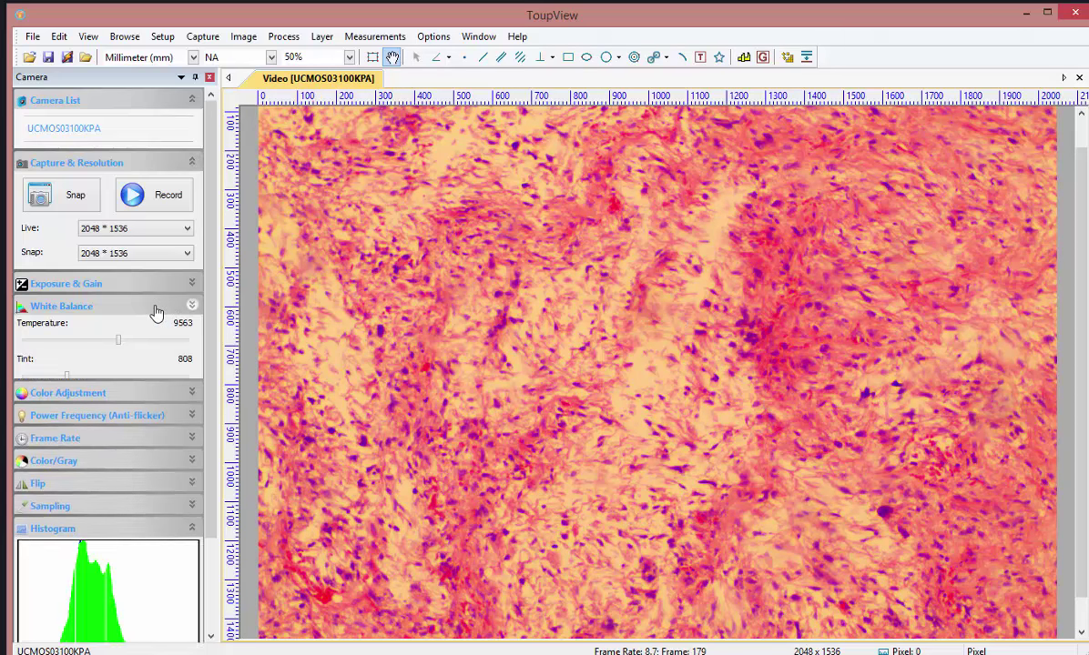
click(110, 285)
click(110, 285)
click(69, 464)
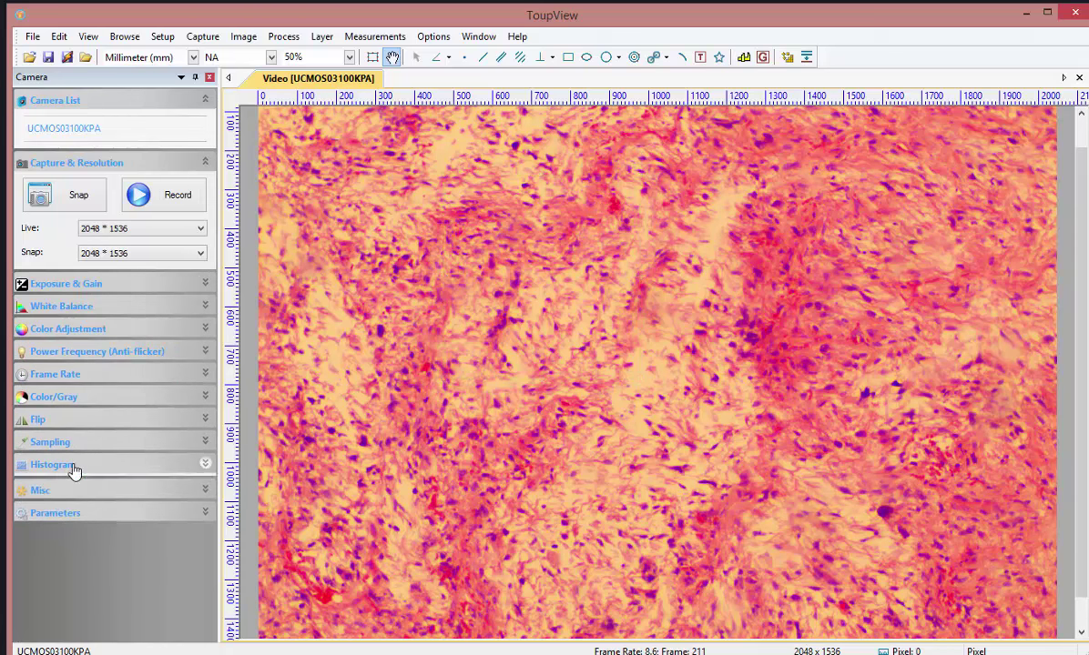
click(100, 310)
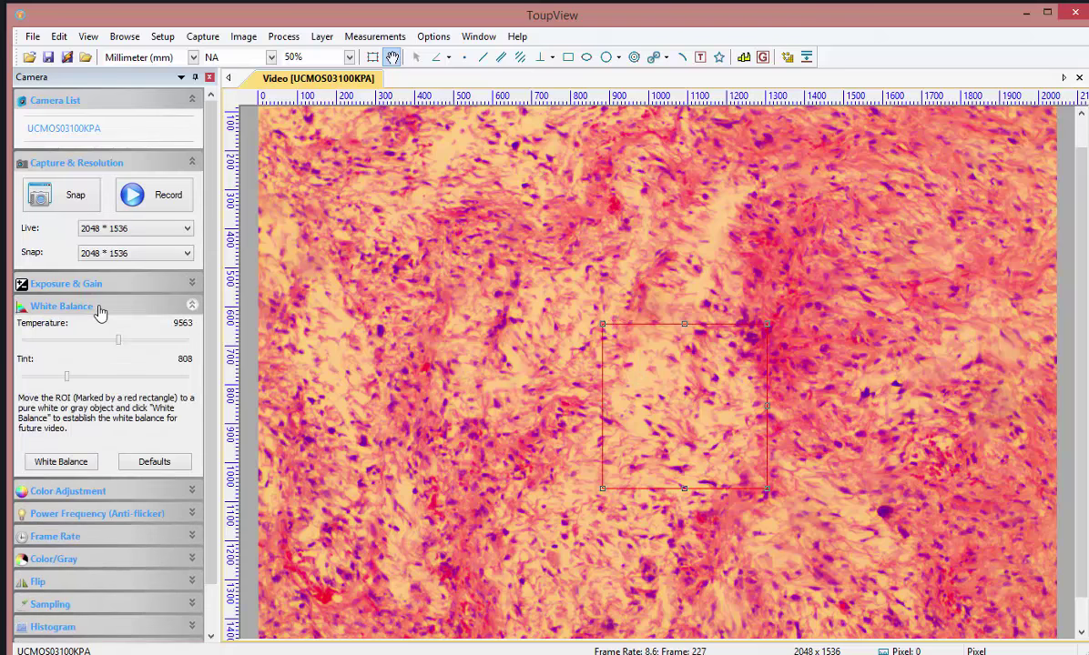
click(110, 308)
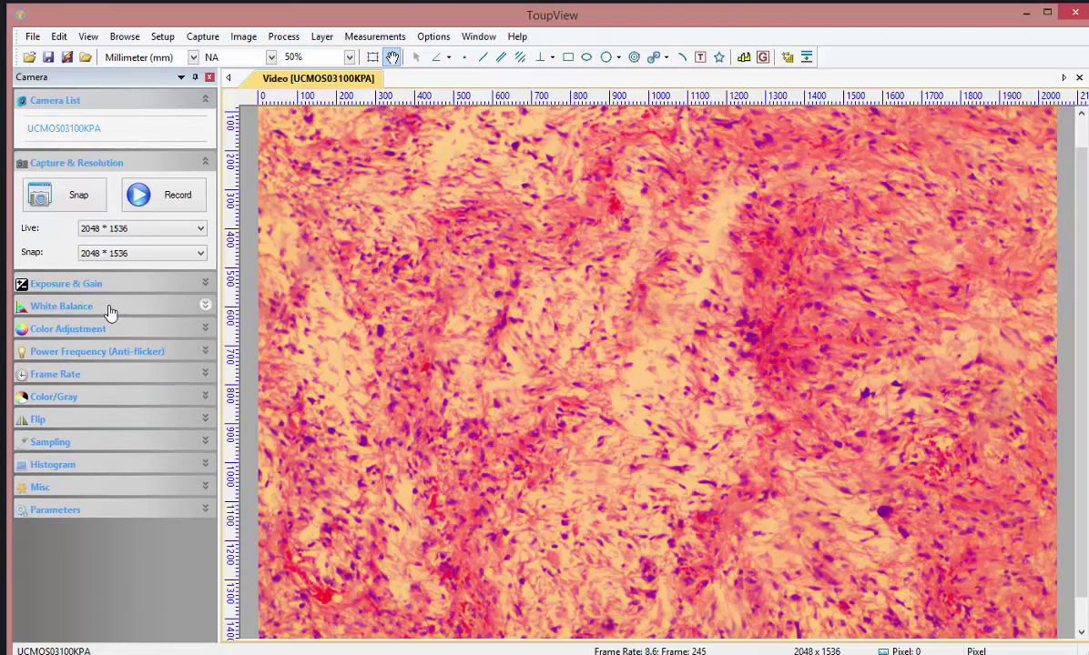
click(109, 307)
Step: Reposition and shrink the red white-balance ROI rectangle on the live image
drag(715, 391, 609, 344)
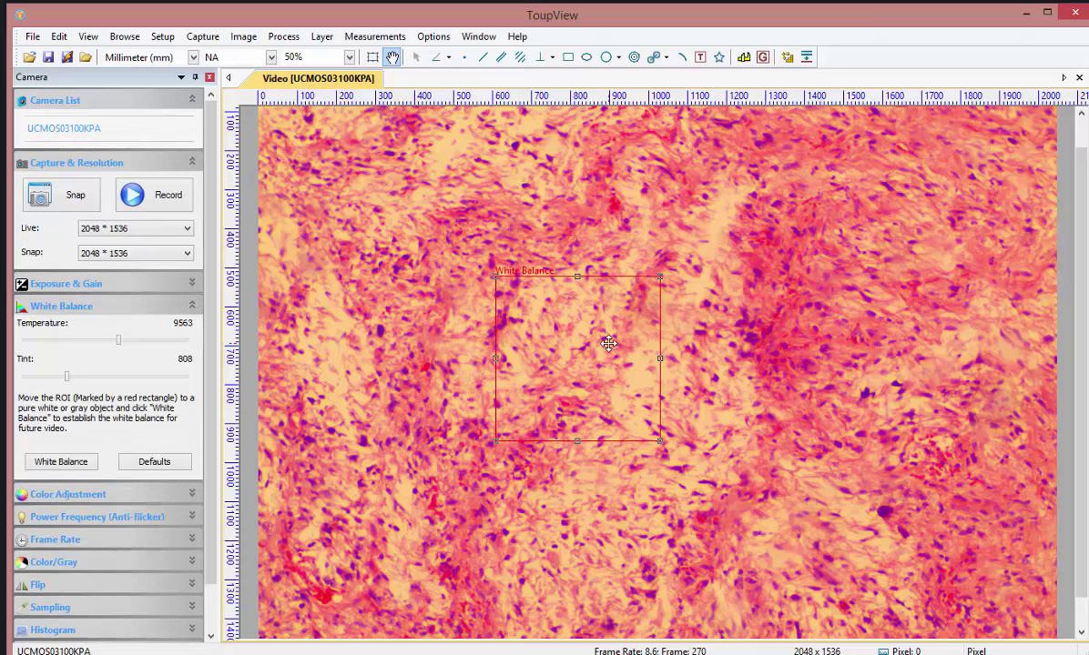
click(109, 305)
click(109, 306)
drag(514, 346, 619, 342)
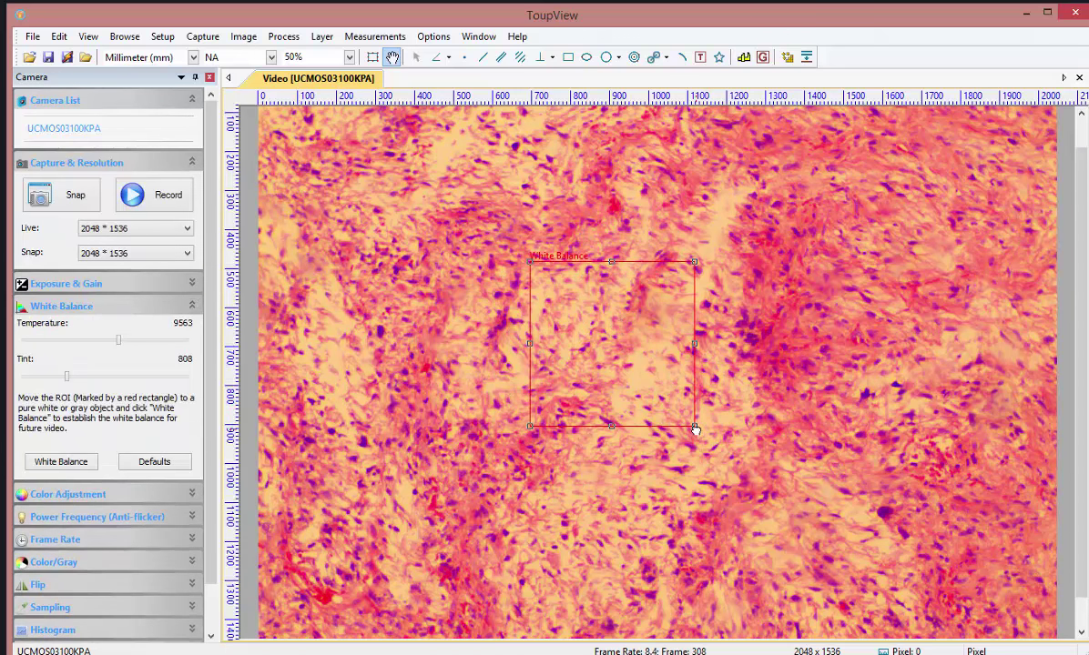
drag(692, 426, 714, 345)
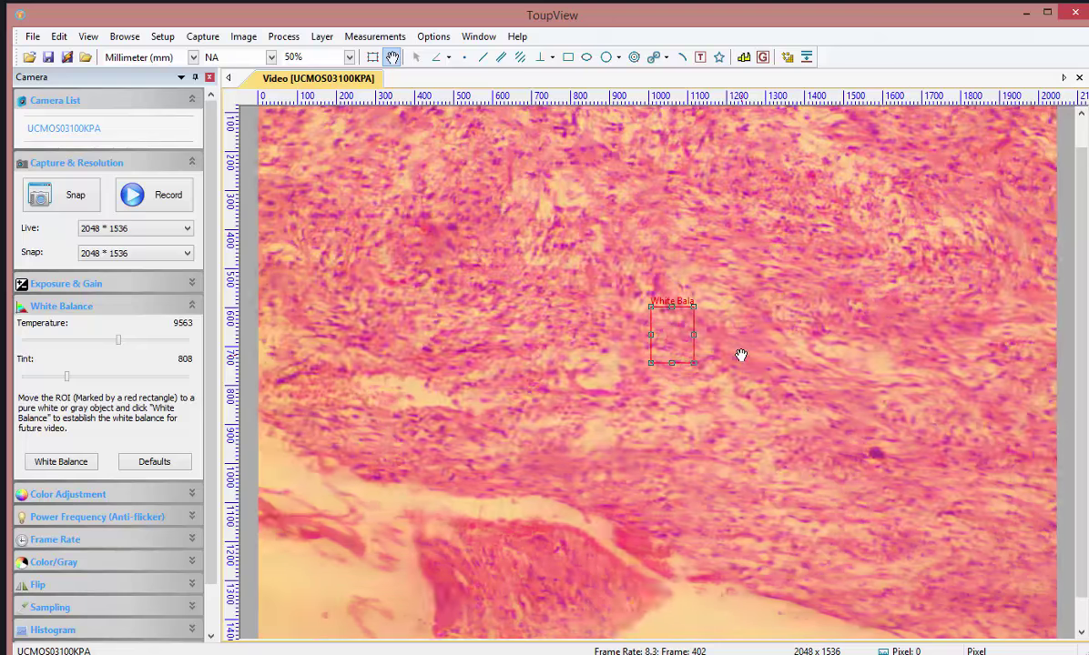
Step: Move the white-balance ROI onto blank glass at the lower-left and shrink it to fit
drag(662, 341, 331, 579)
drag(248, 582, 214, 582)
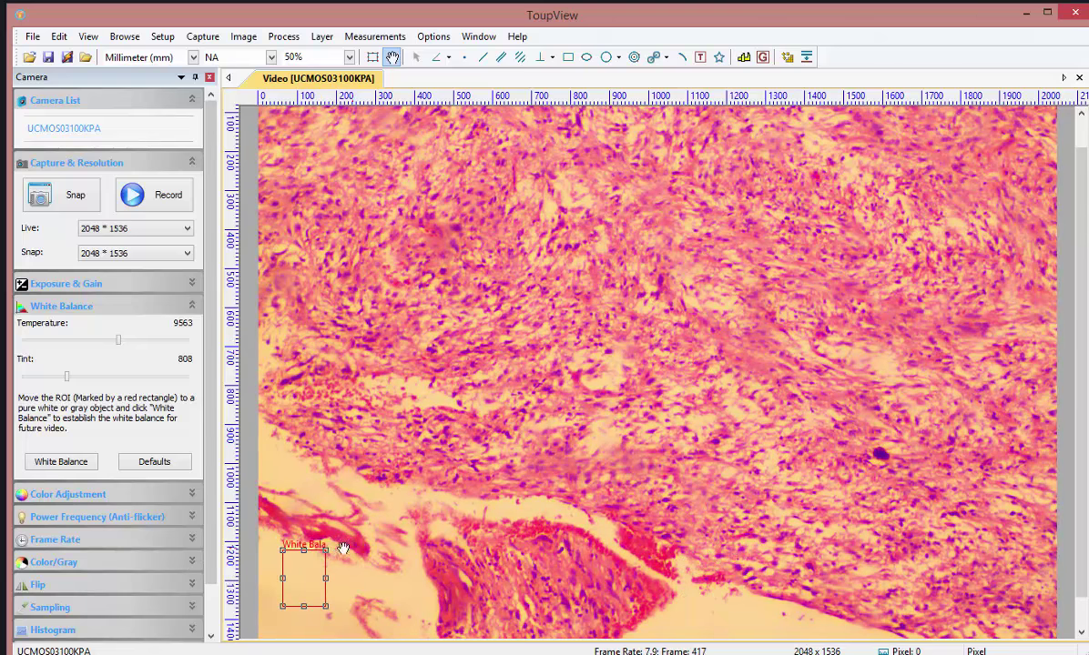
drag(325, 550, 298, 576)
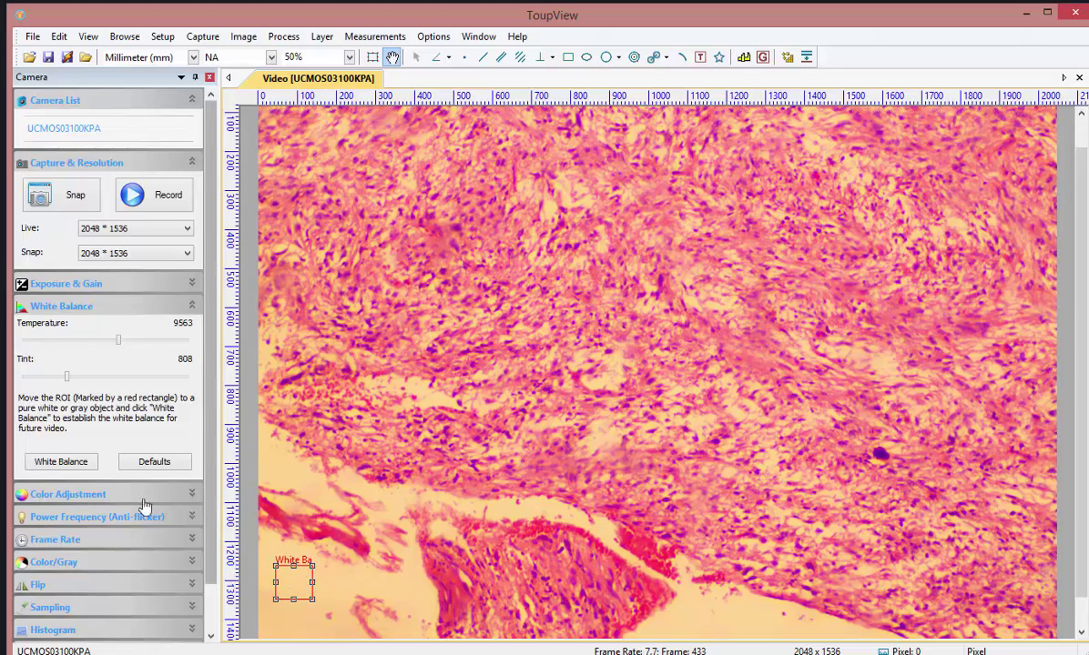
Step: Apply White Balance, test another Temperature value, then reapply White Balance for neutral colours
click(62, 462)
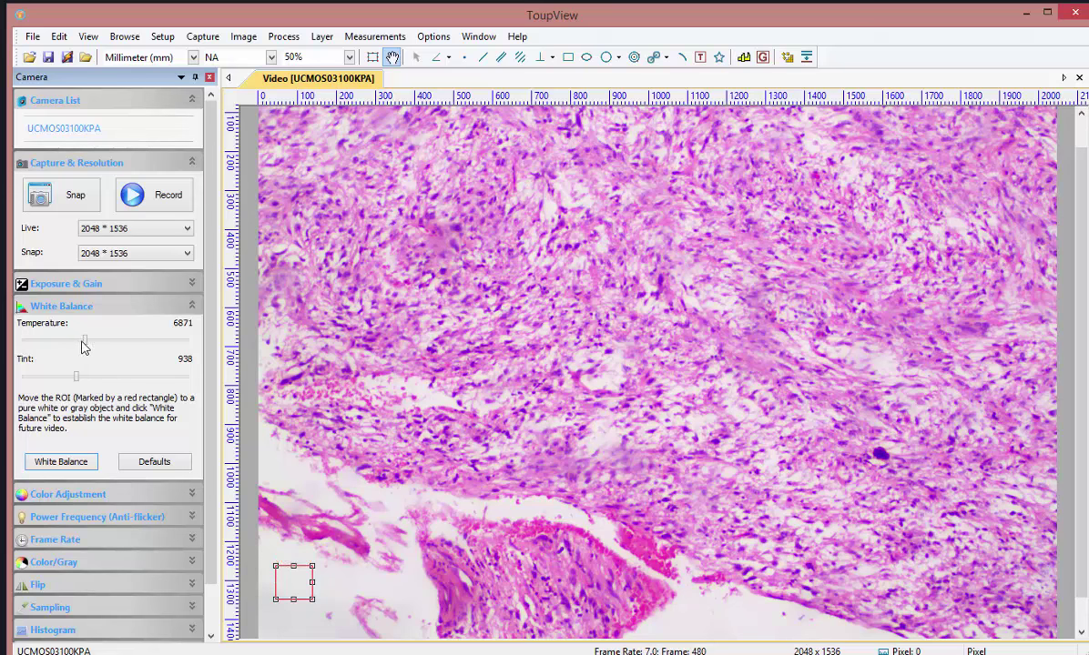
mouse_move(87, 346)
mouse_down()
mouse_move(122, 346)
mouse_move(79, 351)
mouse_move(98, 351)
mouse_up()
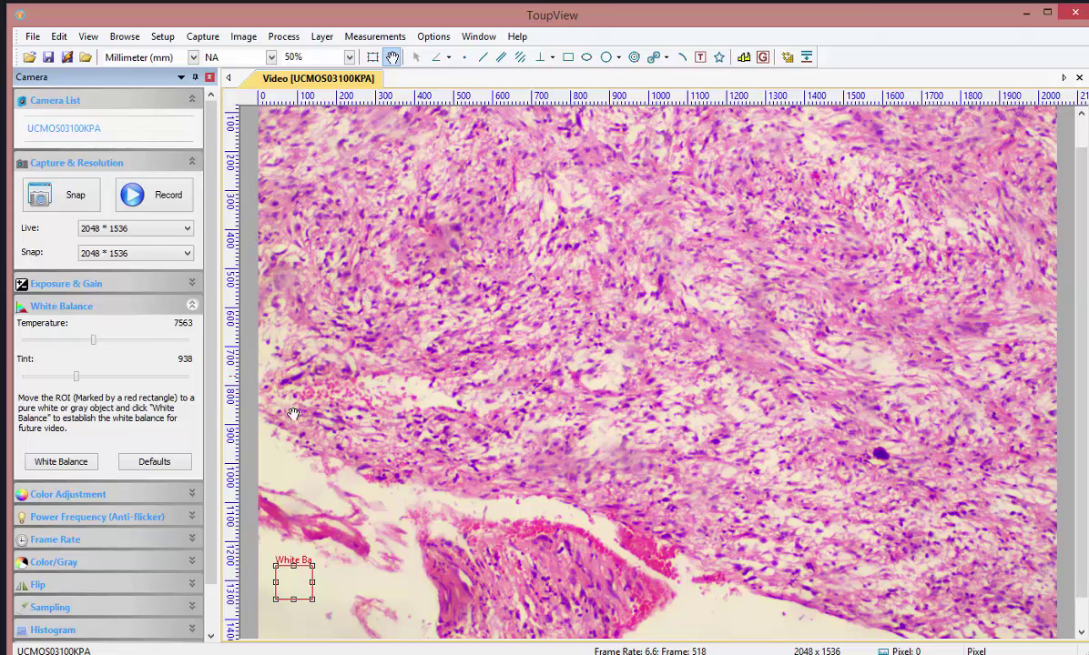
click(50, 465)
Step: Swap White Balance for Exposure & Gain and stretch the green exposure ROI across the image
click(99, 309)
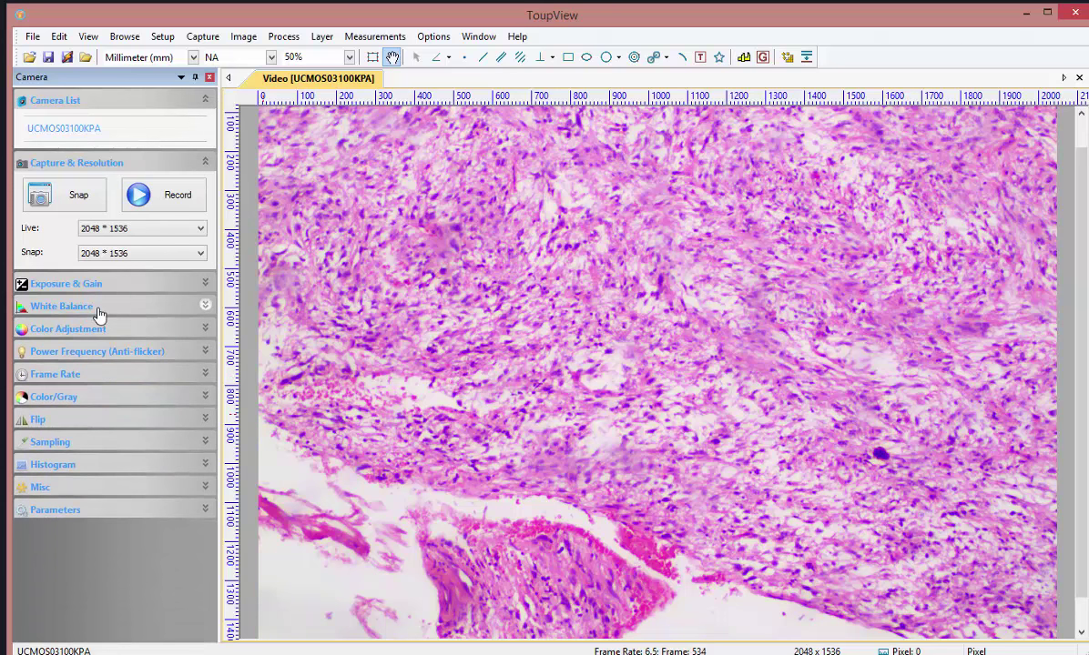
click(100, 290)
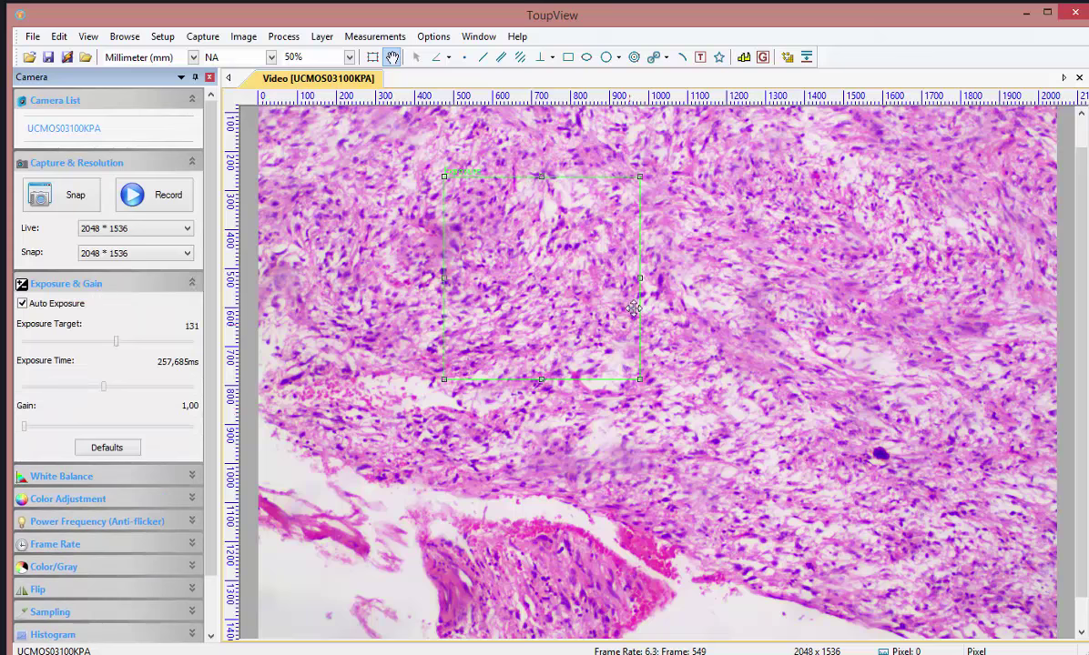
drag(541, 273, 621, 352)
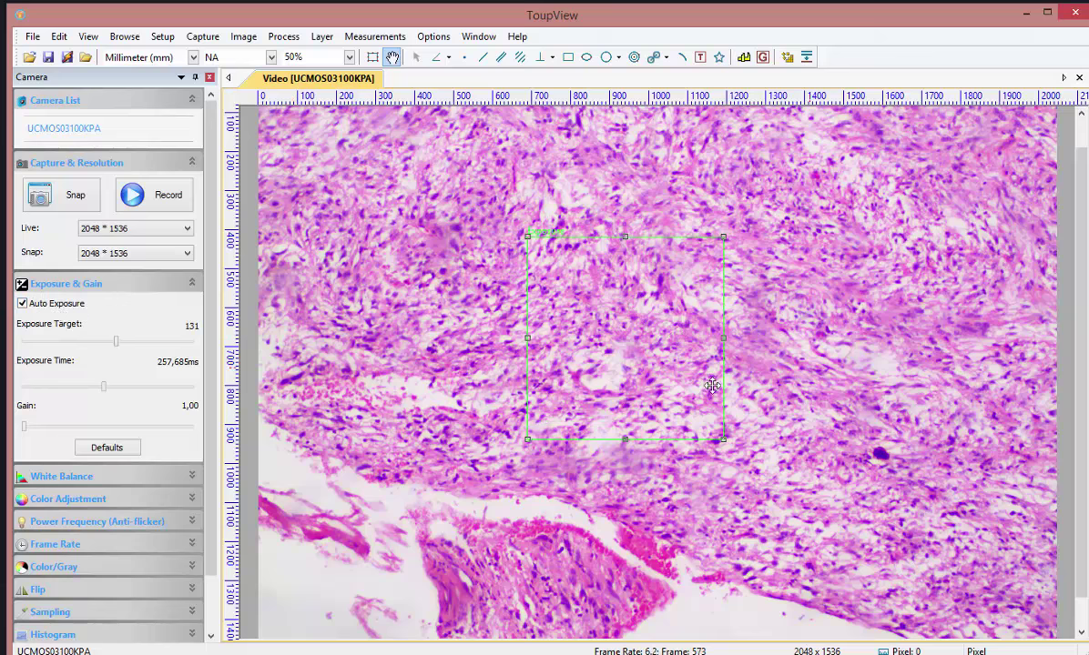
drag(712, 385, 428, 248)
drag(479, 322, 1047, 629)
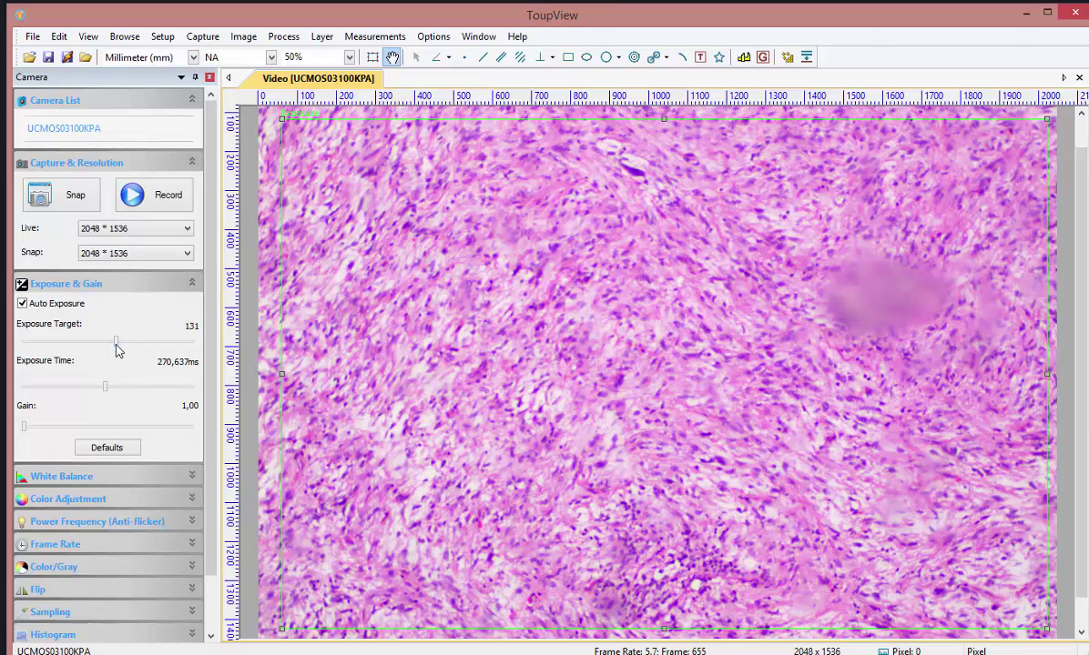
Step: Compare brightness with the Exposure Target slider, settle near 145, then collapse Exposure & Gain
drag(116, 348, 188, 348)
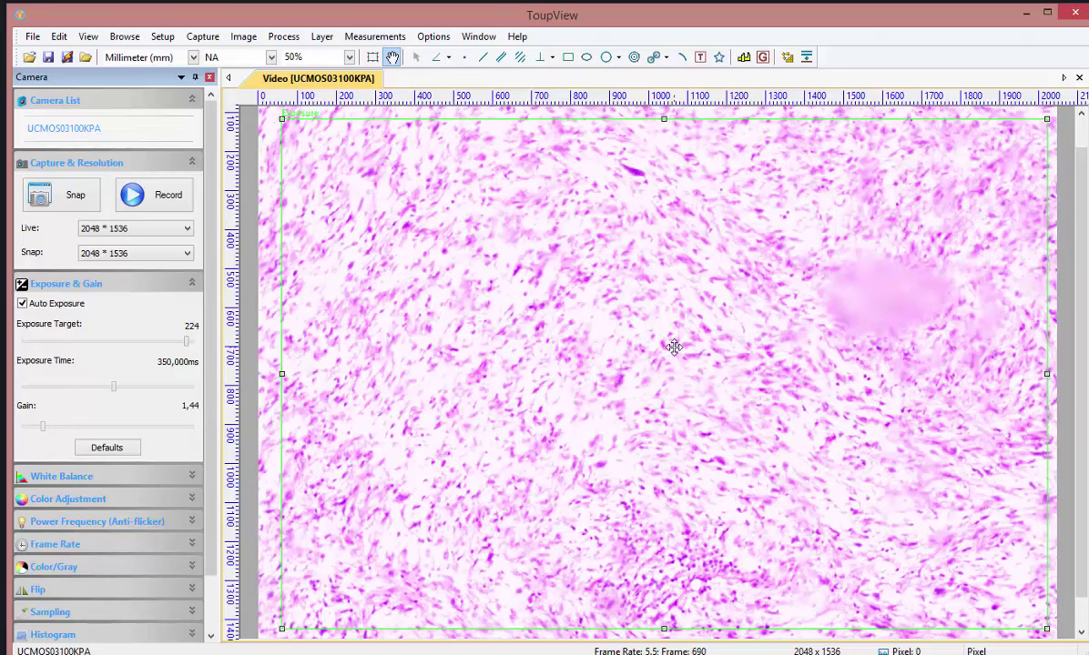
drag(187, 349, 71, 346)
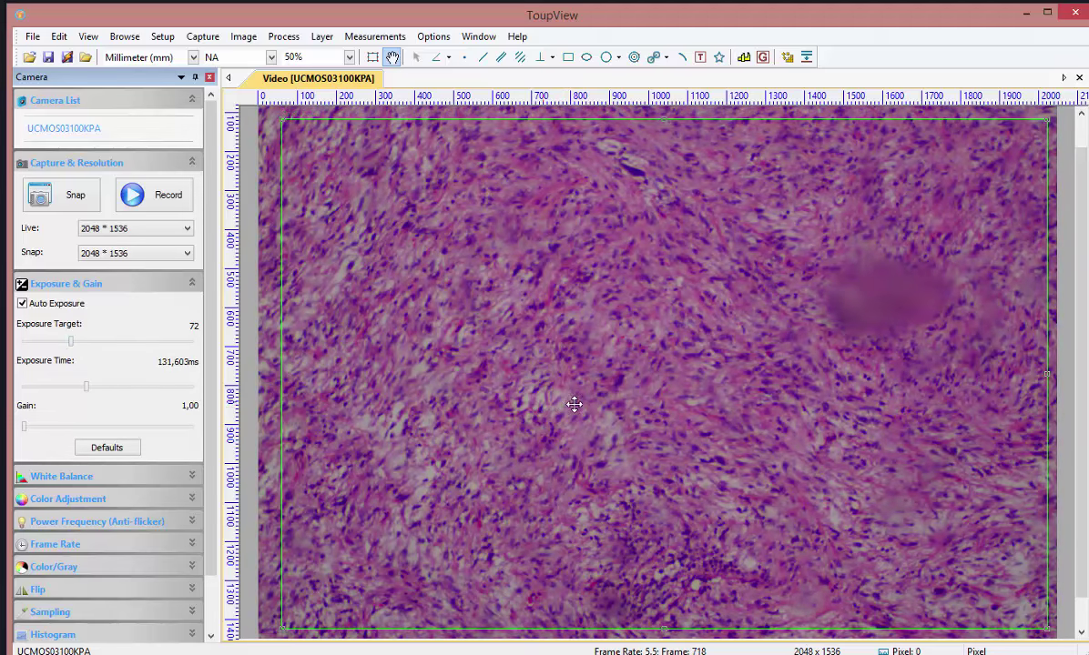
drag(73, 347, 127, 347)
click(141, 350)
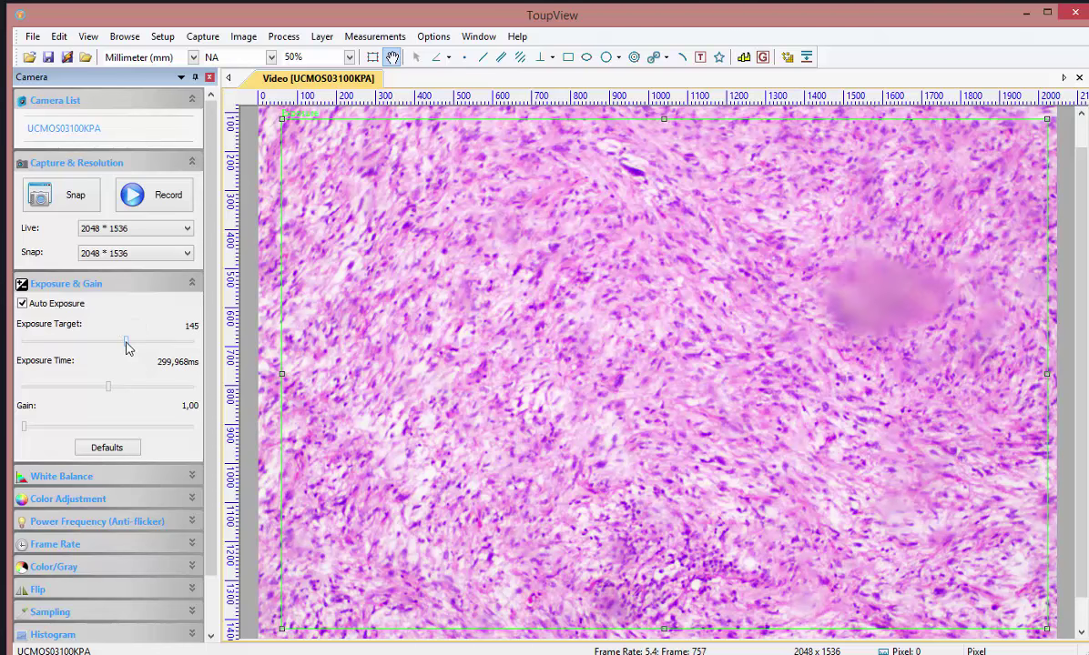
click(116, 290)
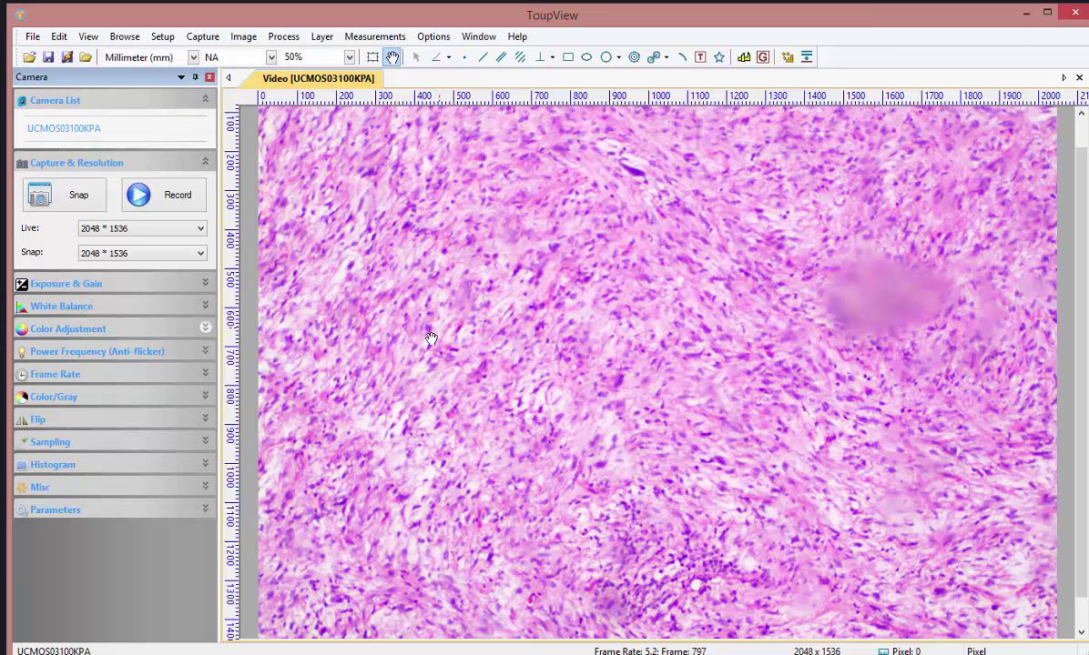
Step: Expand the Histogram section showing RGB levels from 0 to 255
click(72, 473)
Step: Reset histogram levels to Defaults, apply Auto levels (31–232), then collapse Histogram
scroll(209, 494, down, 3)
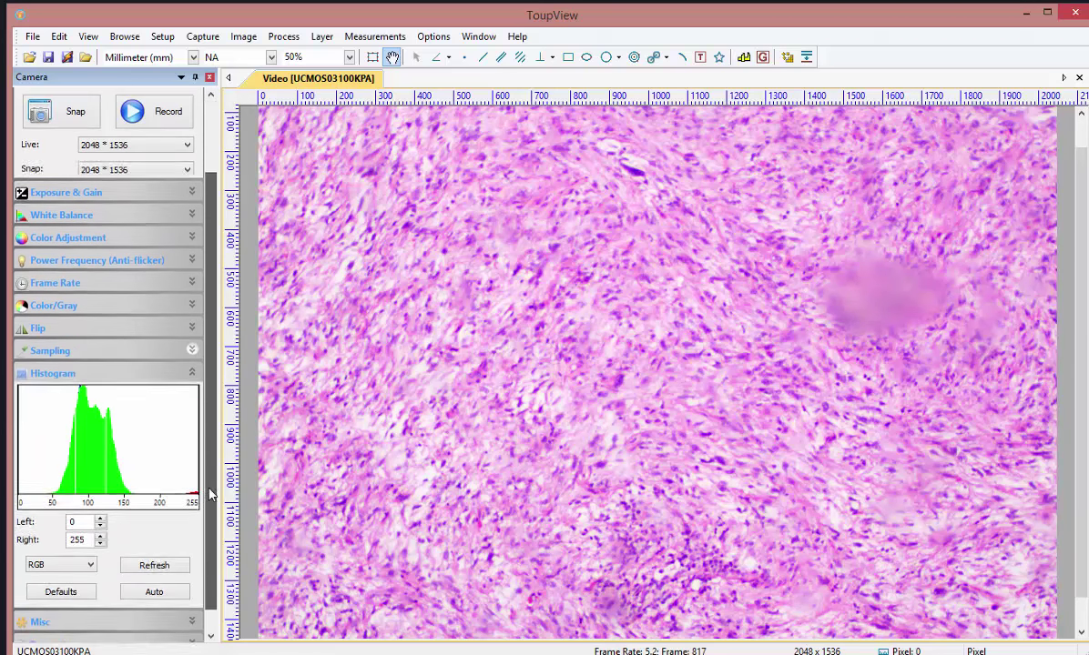
scroll(209, 494, down, 1)
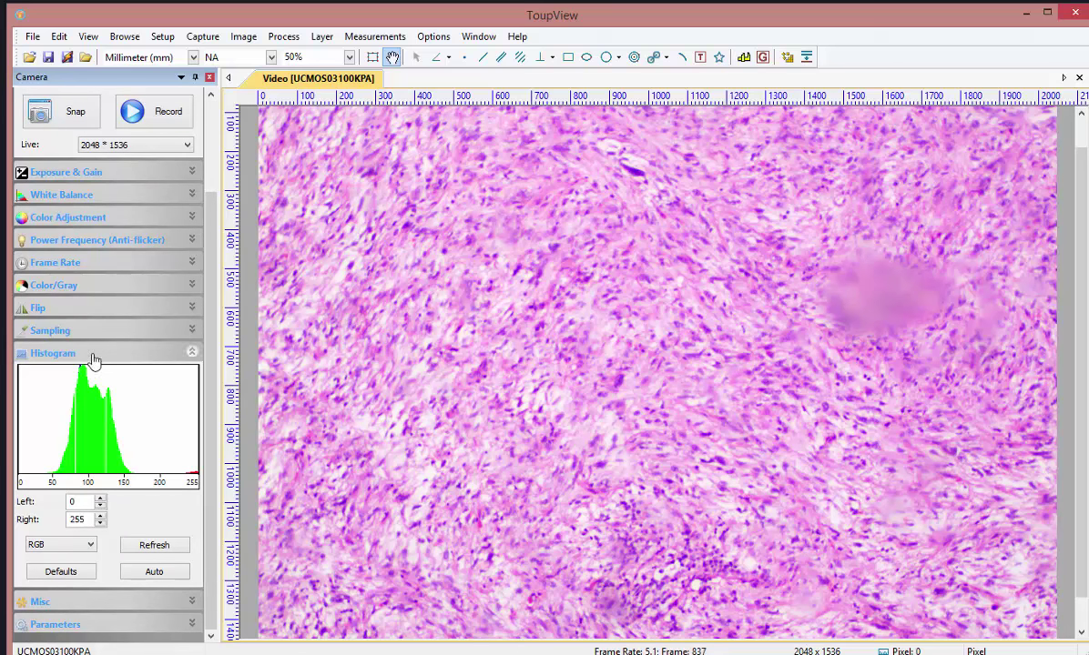
click(153, 571)
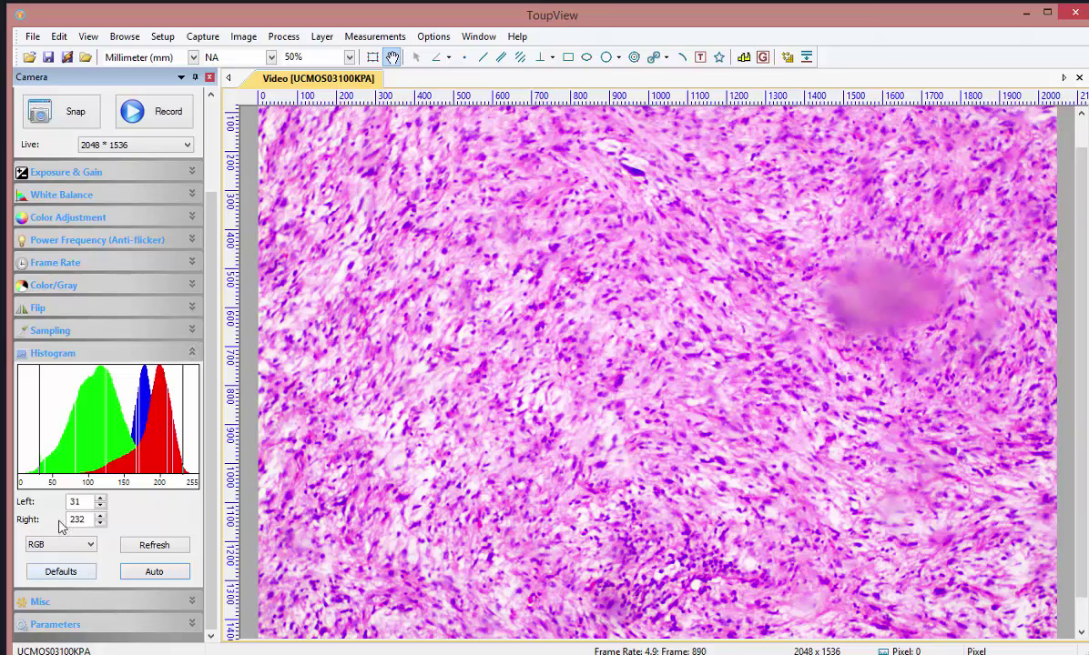
click(60, 571)
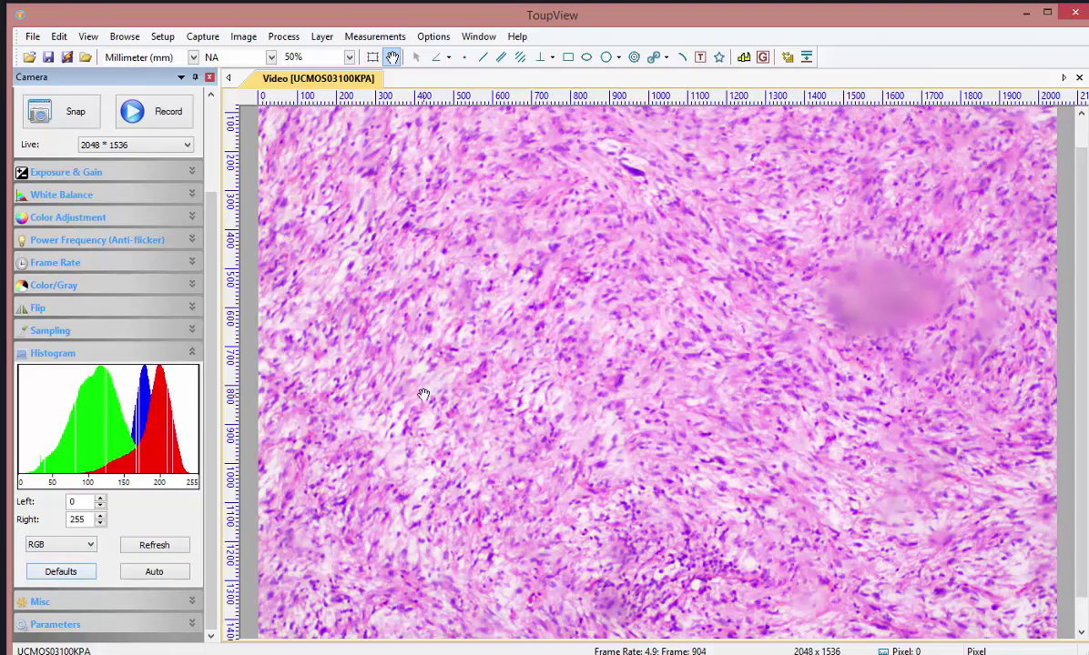
click(165, 577)
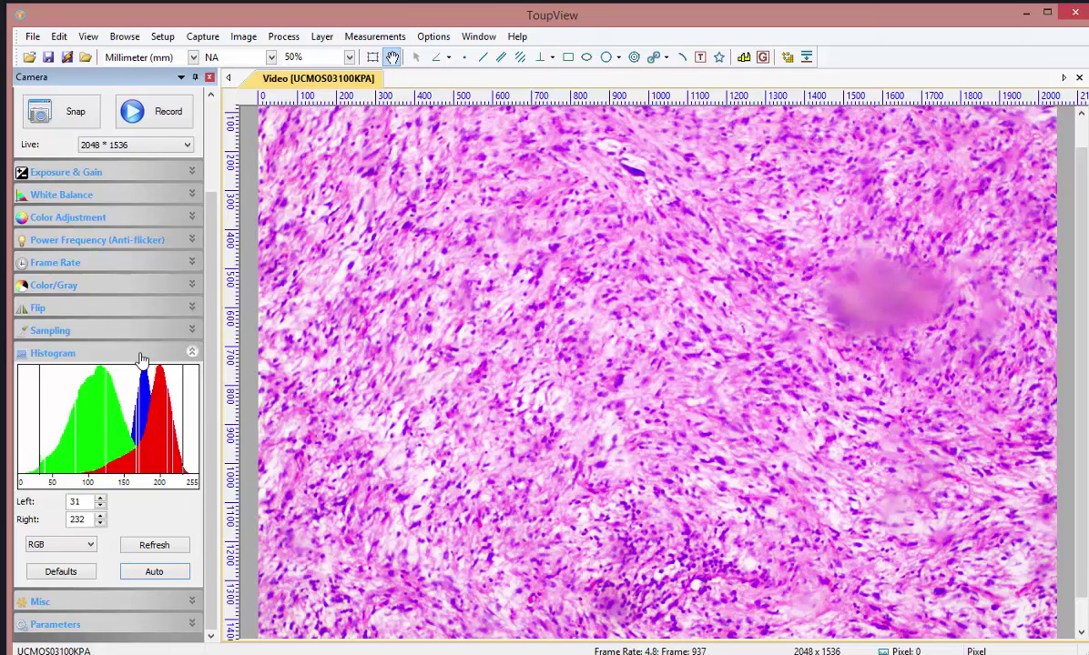
click(82, 353)
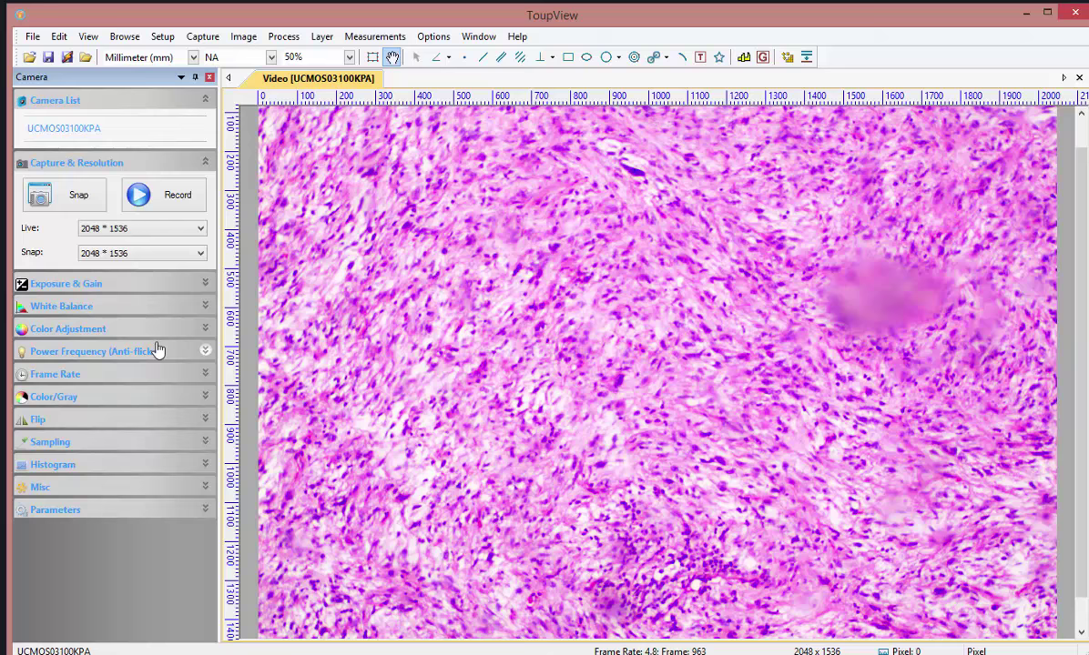
Step: Capture snapshot 0001, return to the Video feed, and capture snapshot 0002
click(78, 196)
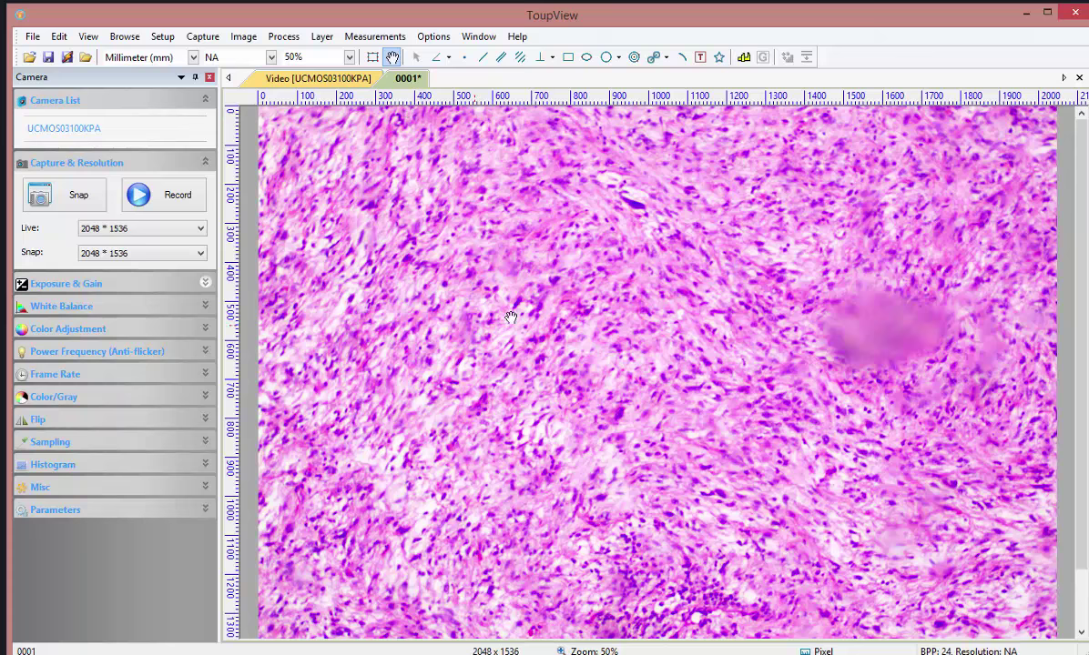
click(319, 80)
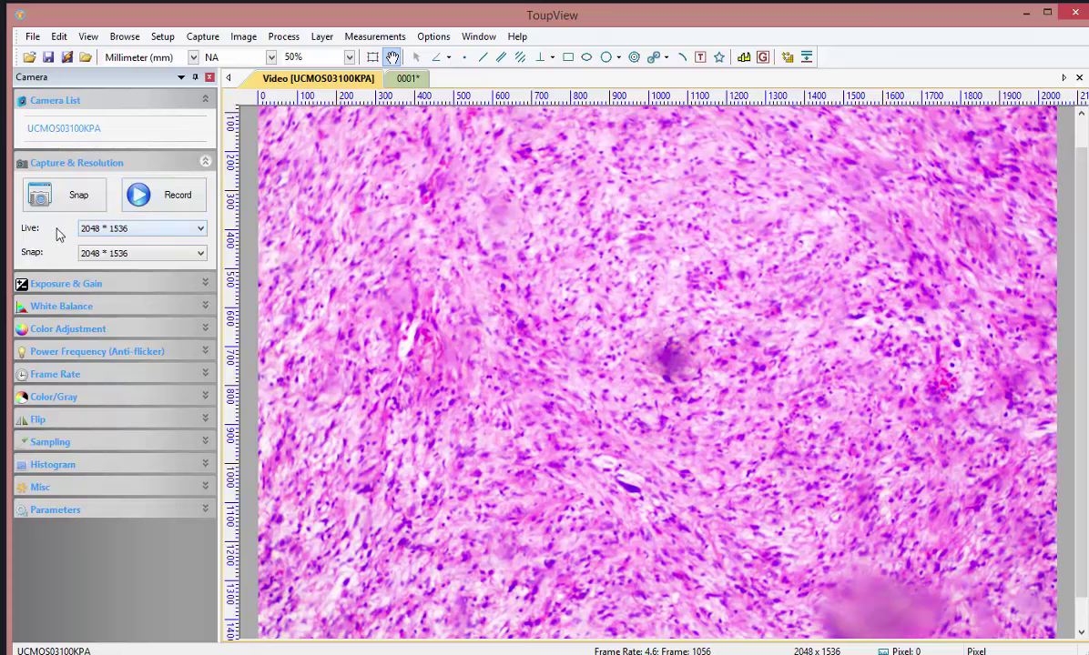
click(88, 252)
click(89, 195)
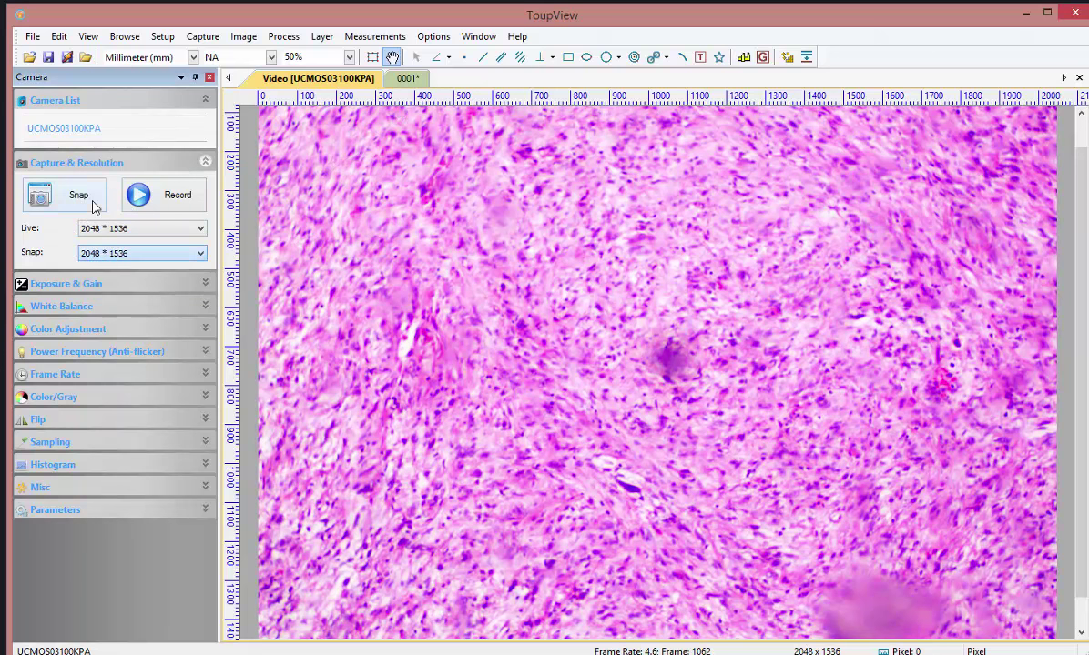
click(89, 199)
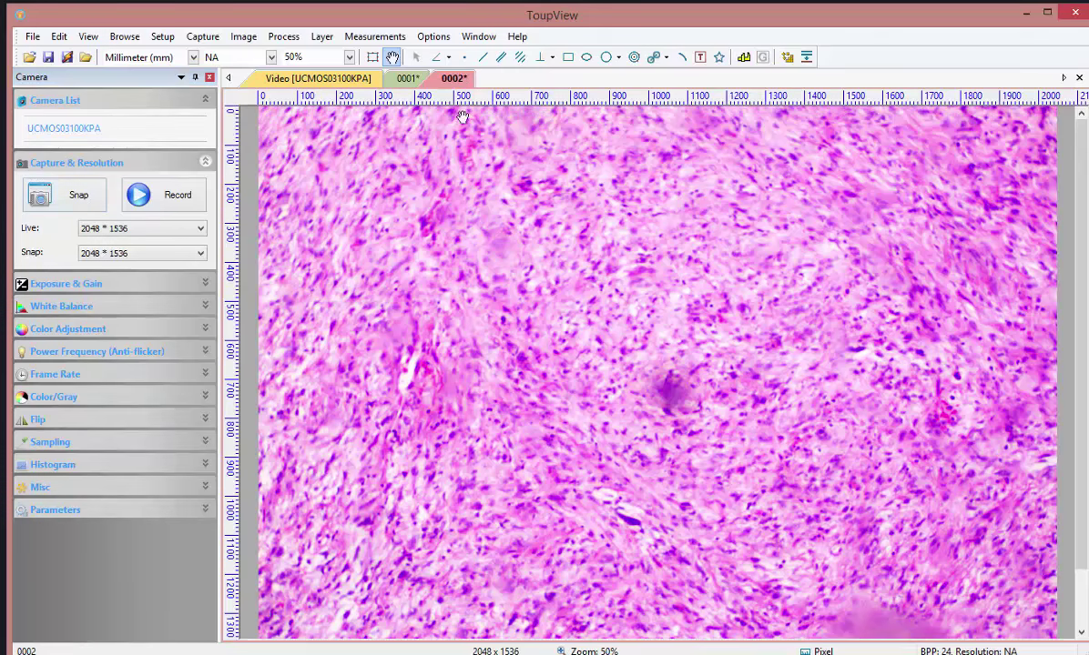
Step: Review snapshot 0001, then go back to the live Video tab
click(401, 79)
click(444, 82)
click(320, 79)
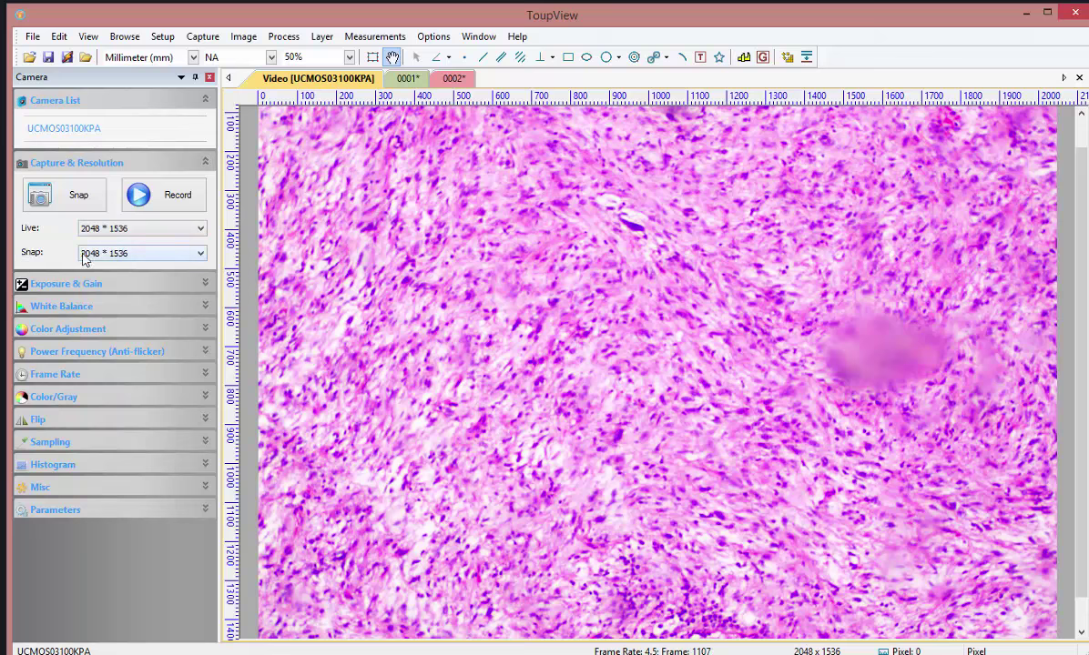
Step: Set the live preview to 1024 × 768 and view it at 100%, then 50% zoom
click(113, 228)
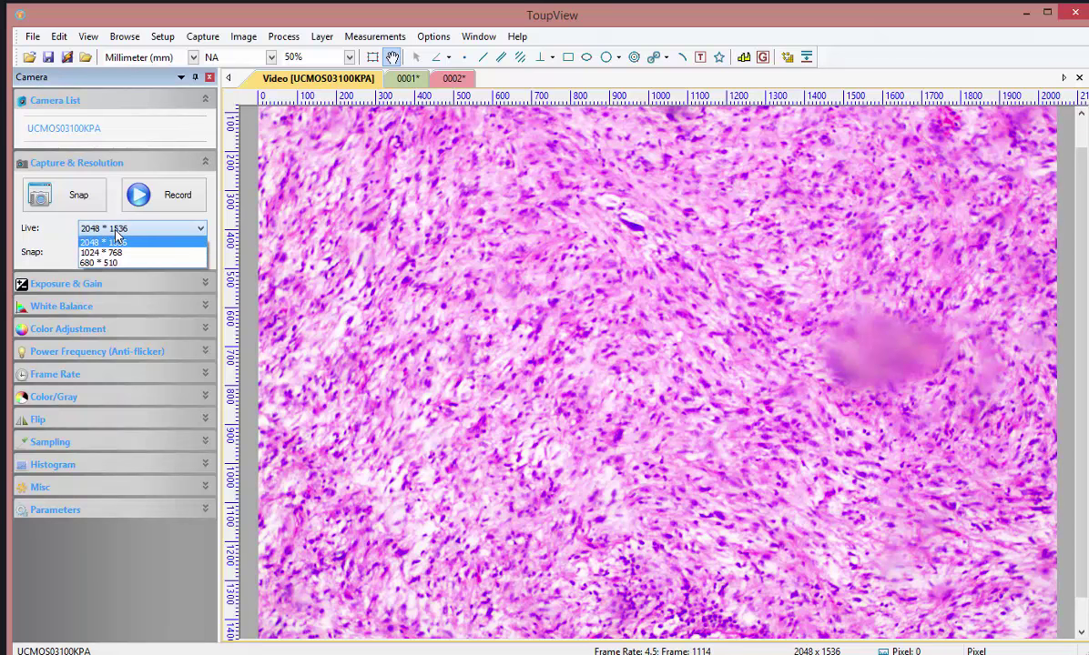
click(115, 241)
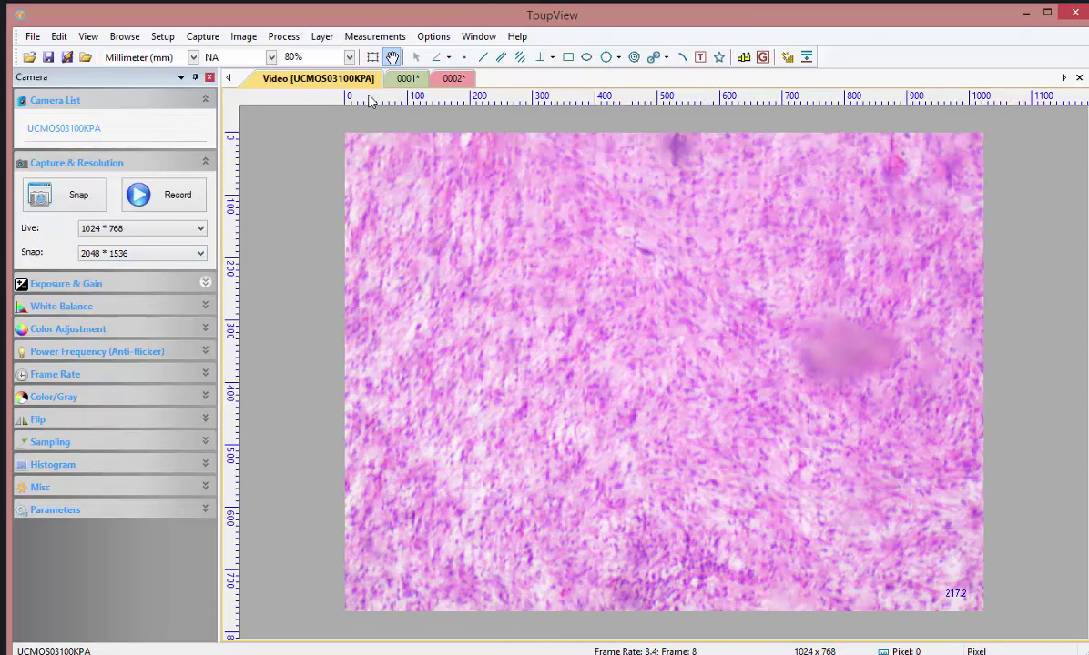
click(333, 58)
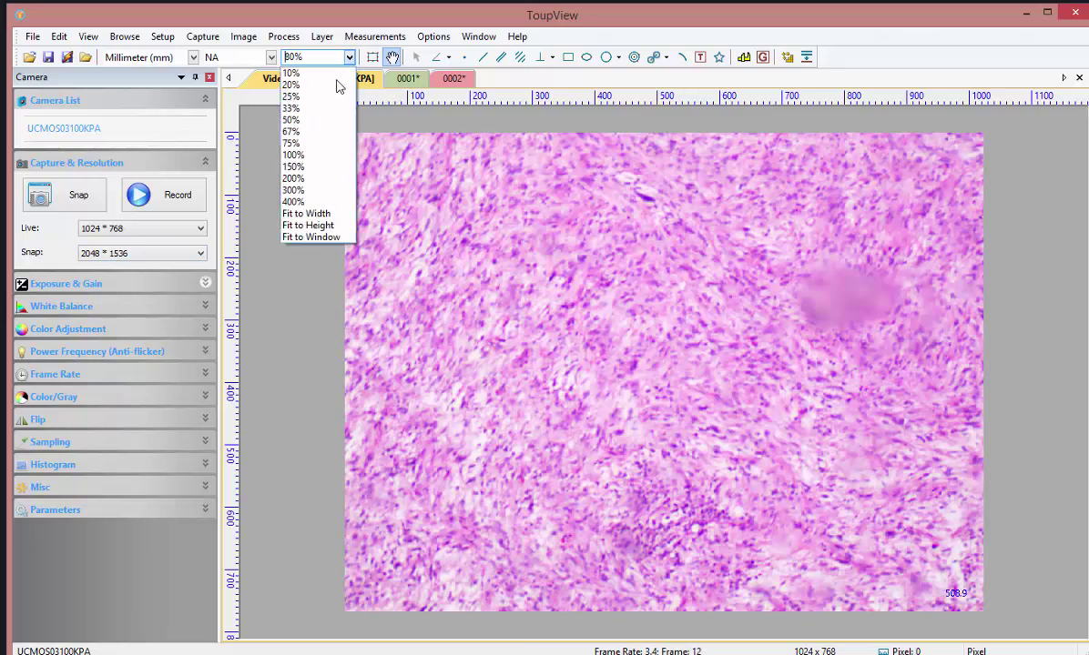
click(309, 157)
click(344, 58)
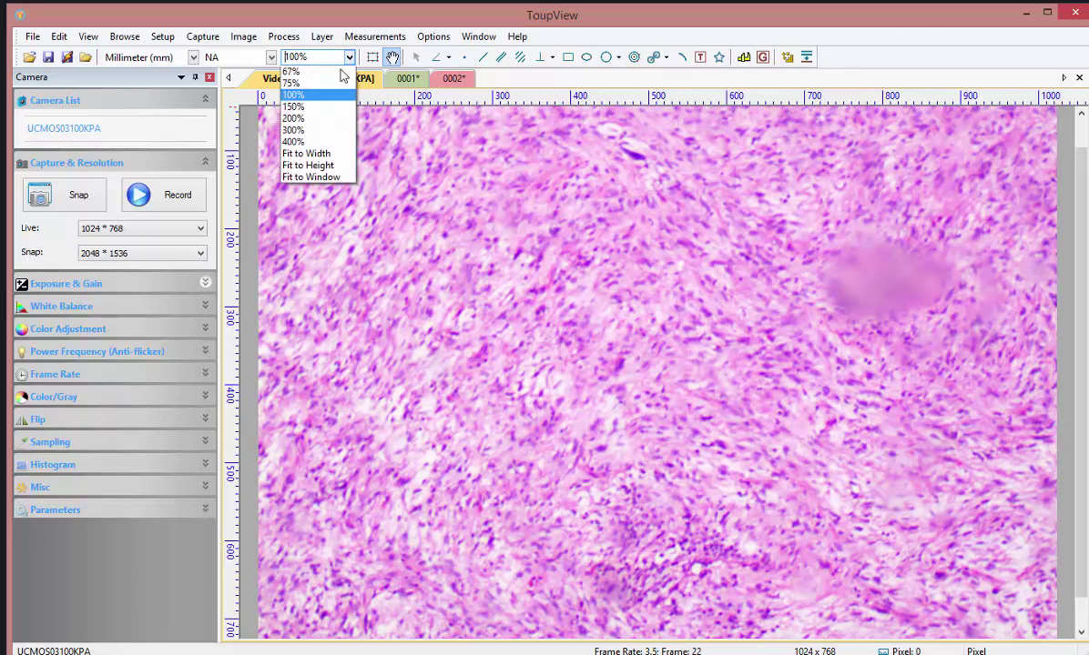
click(323, 113)
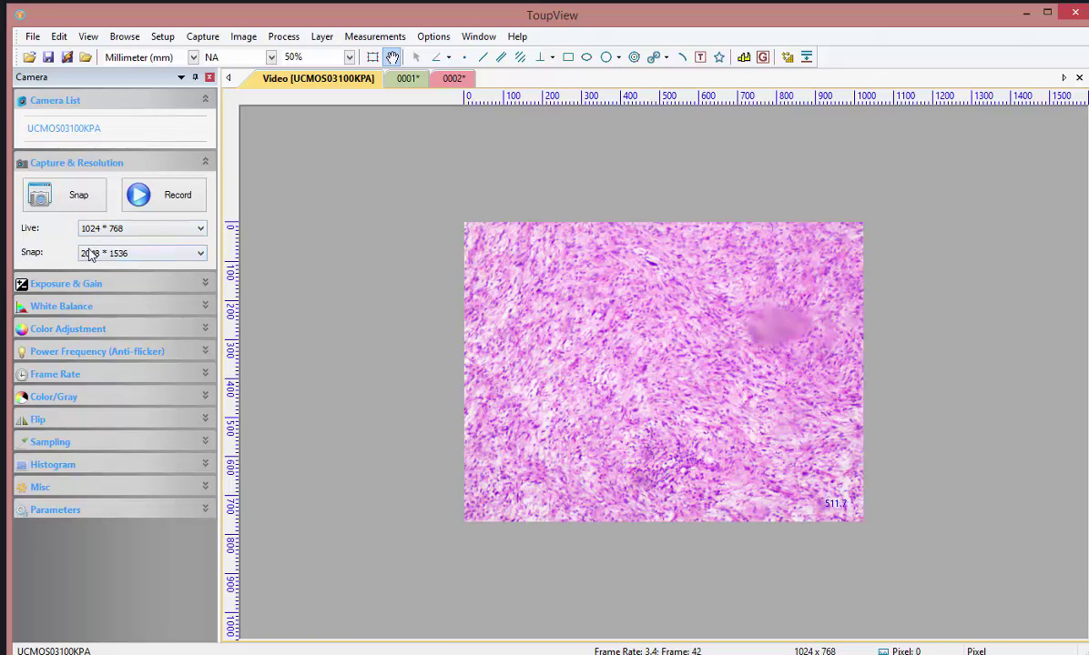
Step: Capture snapshot 0003 at 2048 × 1536 and return the live preview to 2048 × 1536
click(79, 193)
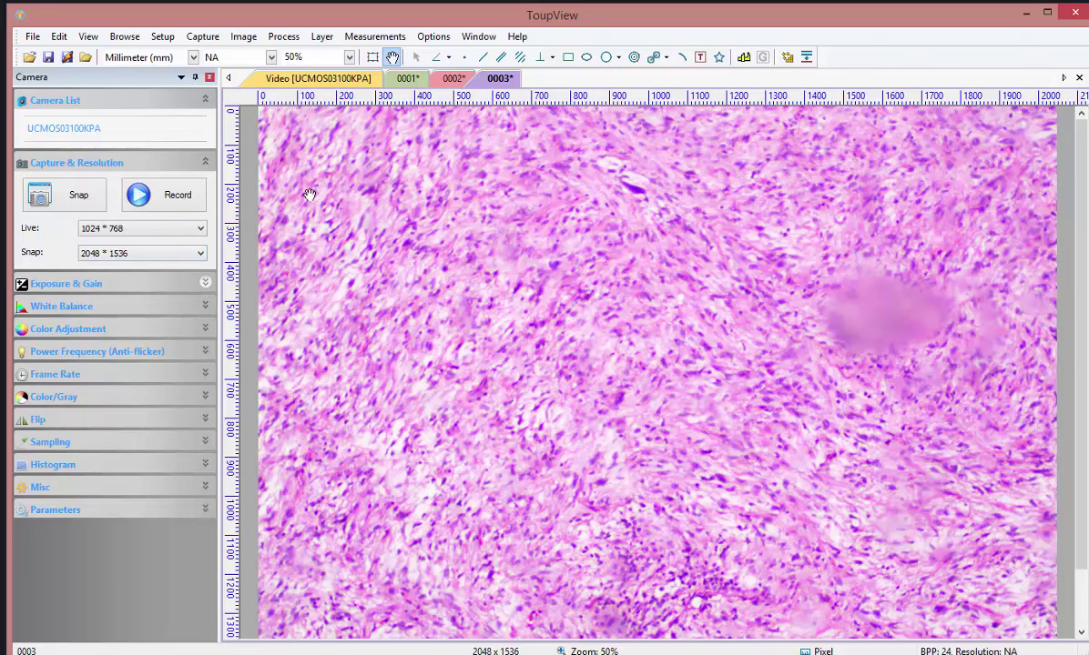
click(139, 233)
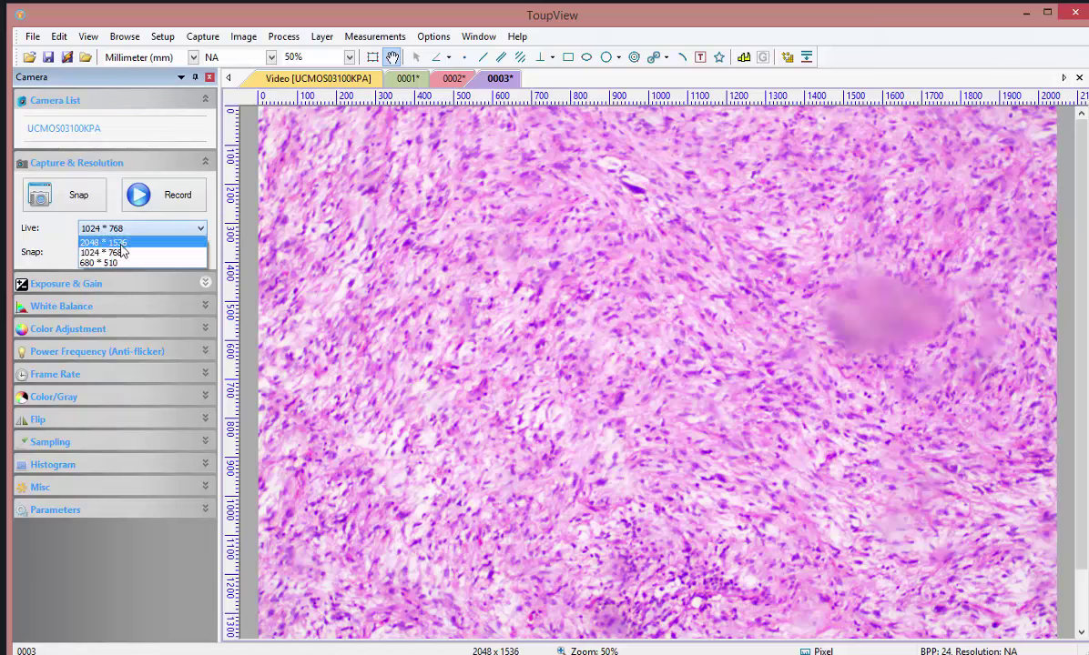
click(117, 252)
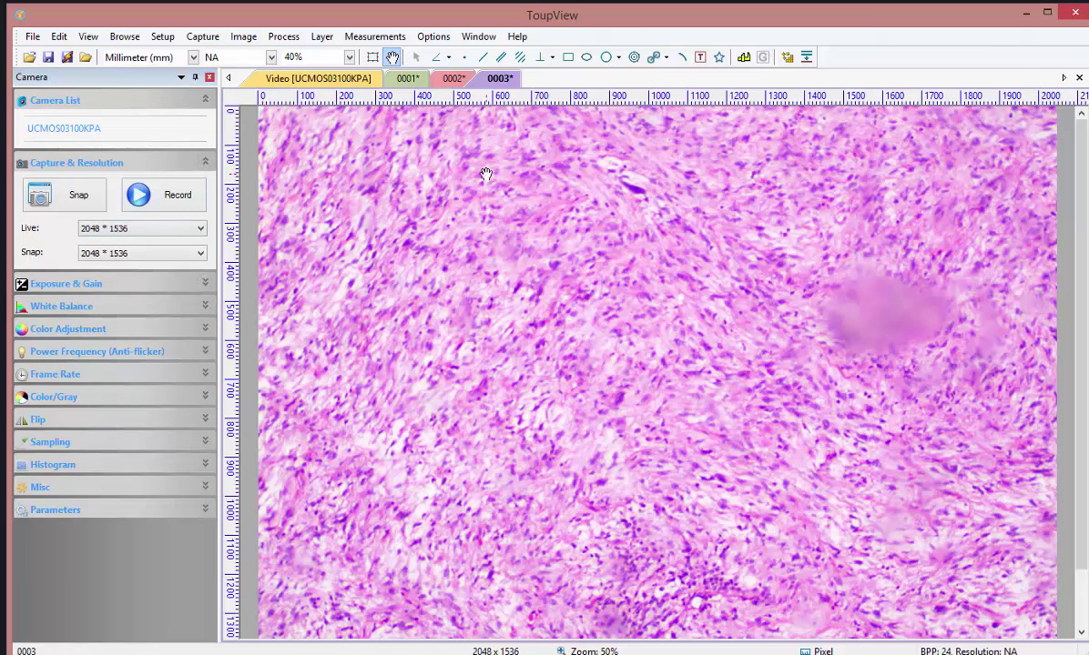
click(49, 57)
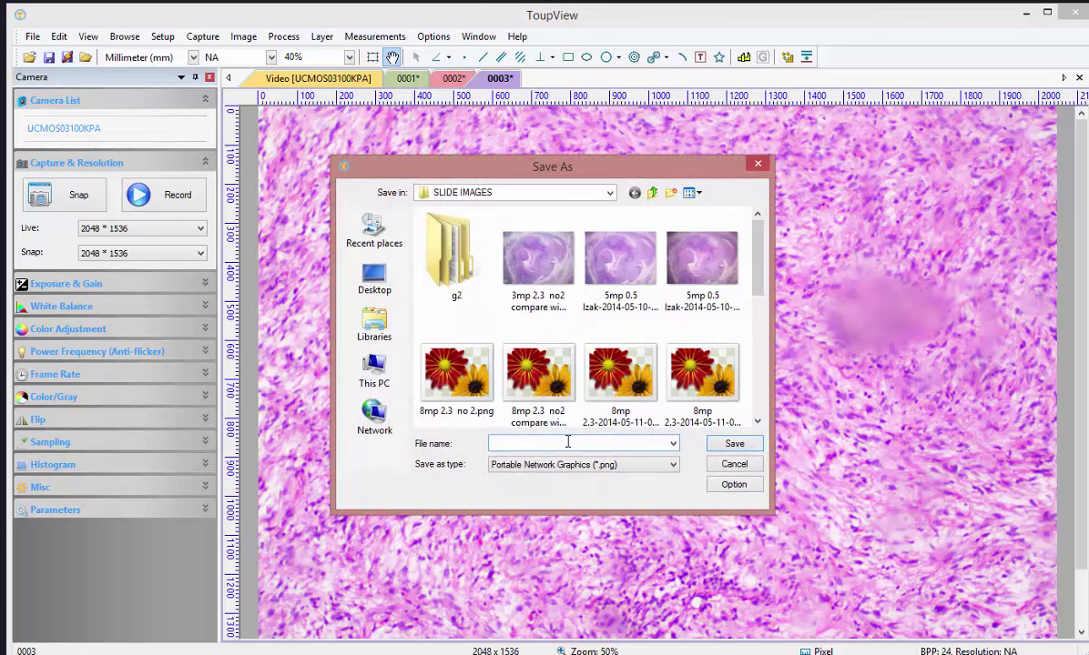
click(672, 464)
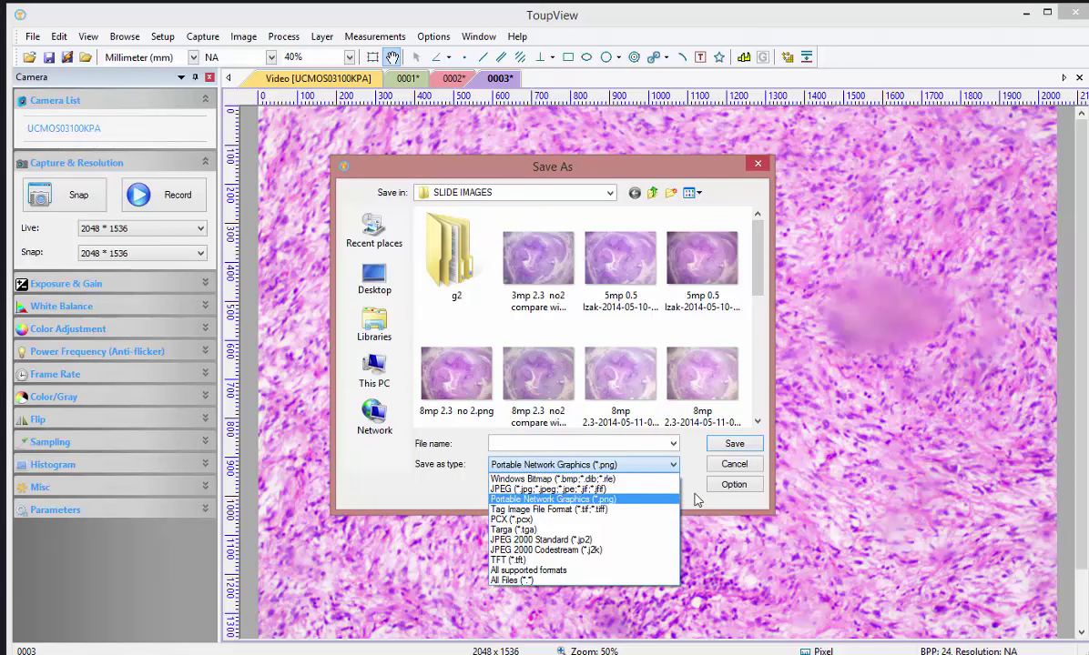
key(Escape)
key(Escape)
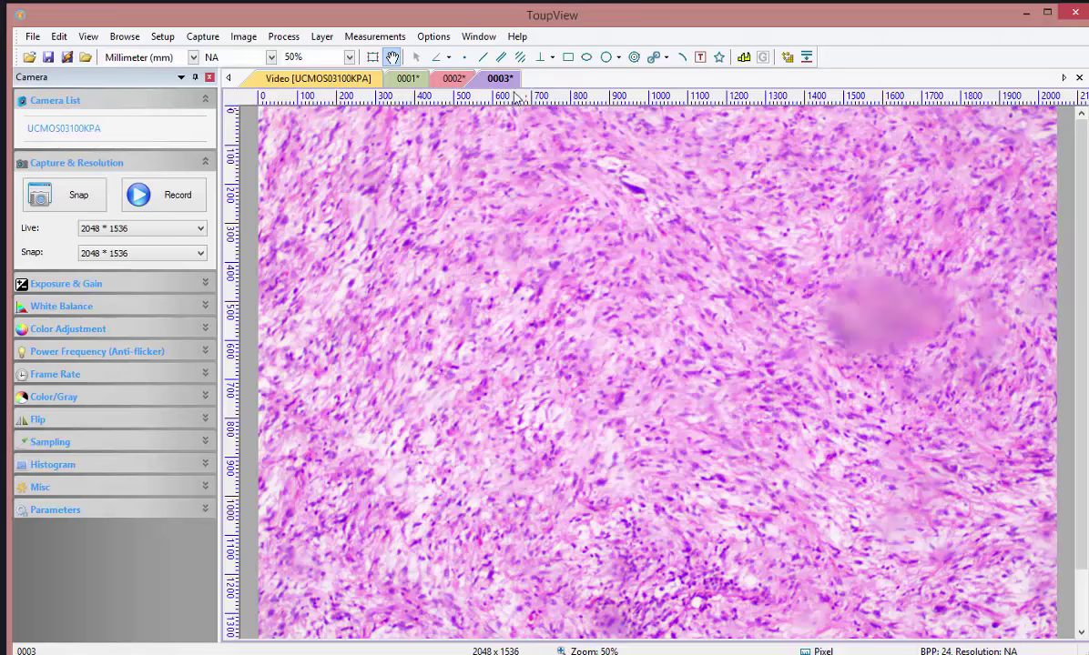
click(431, 37)
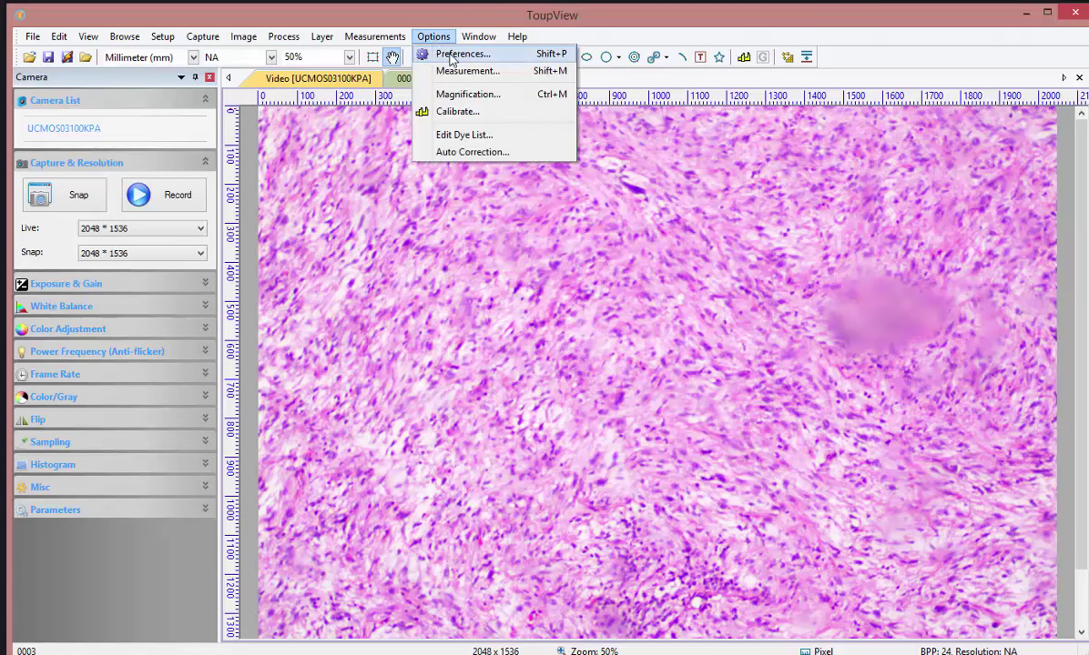
click(452, 57)
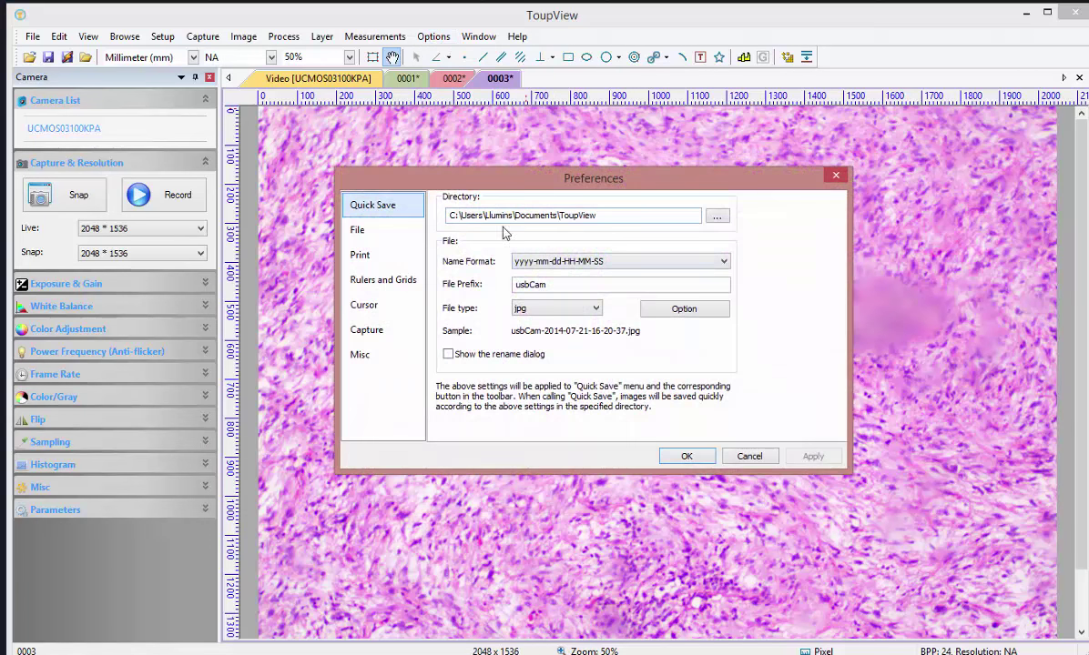
drag(598, 216, 429, 215)
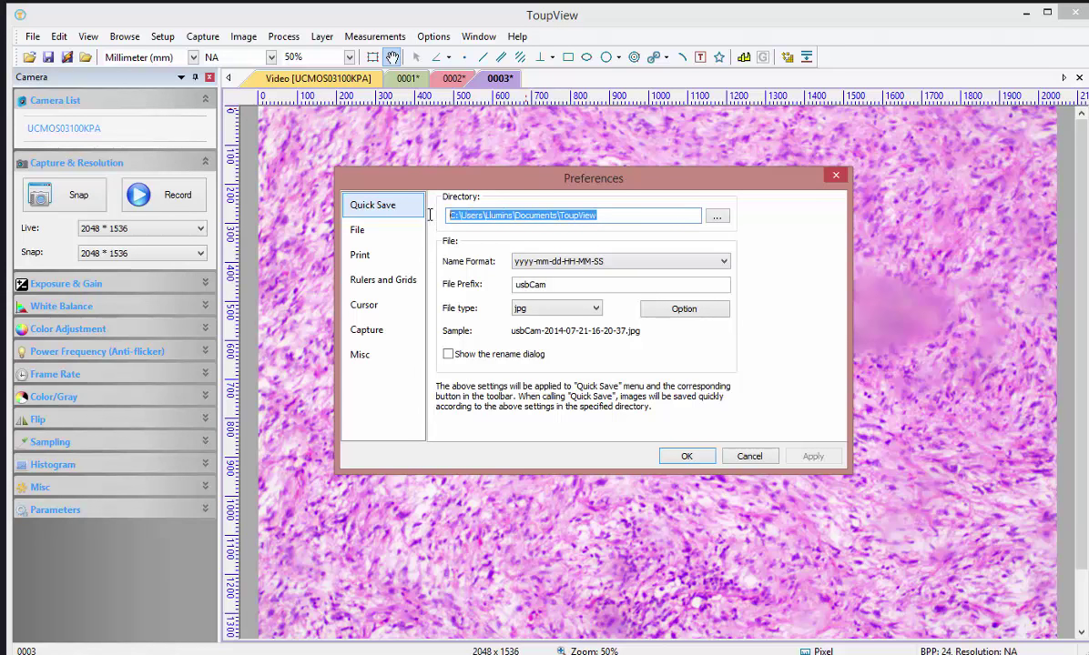
click(609, 211)
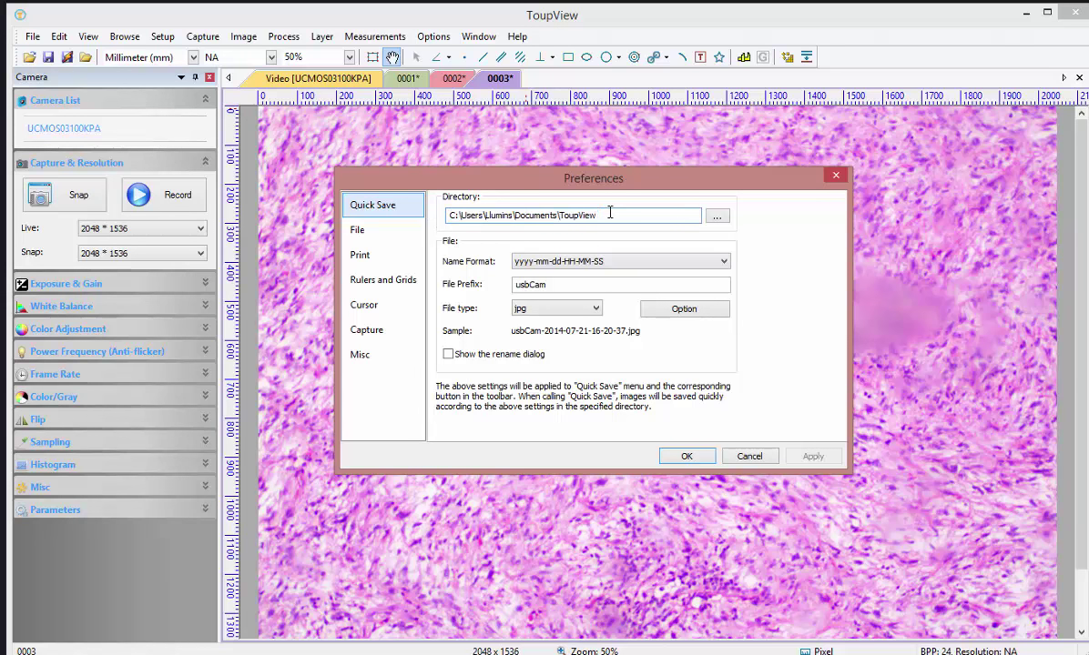
click(748, 456)
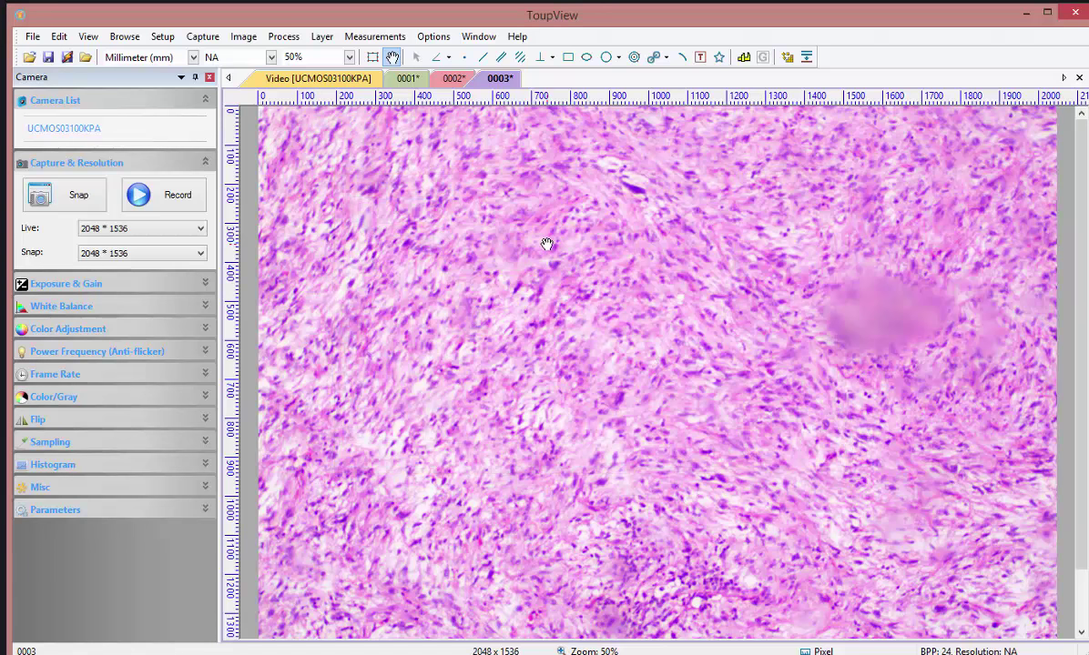